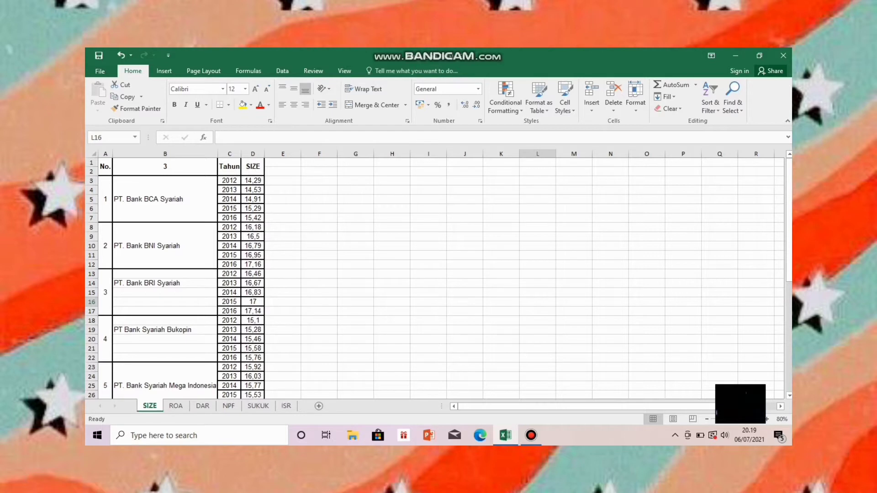
Step: Examine the SIZE sheet's list of banks with their yearly values for 2012 to 2016, from the first bank to the last
{"action": "left_click", "coordinate": [165, 199]}
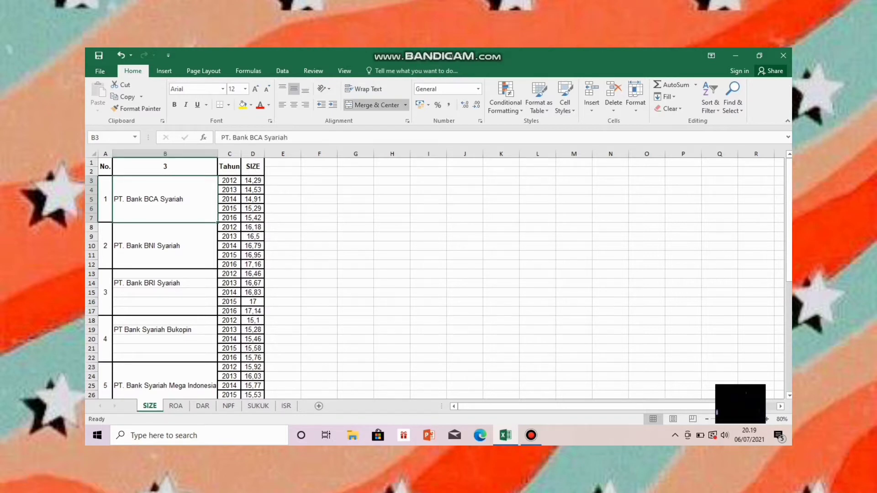
{"action": "left_click", "coordinate": [165, 246]}
{"action": "left_click", "coordinate": [165, 274]}
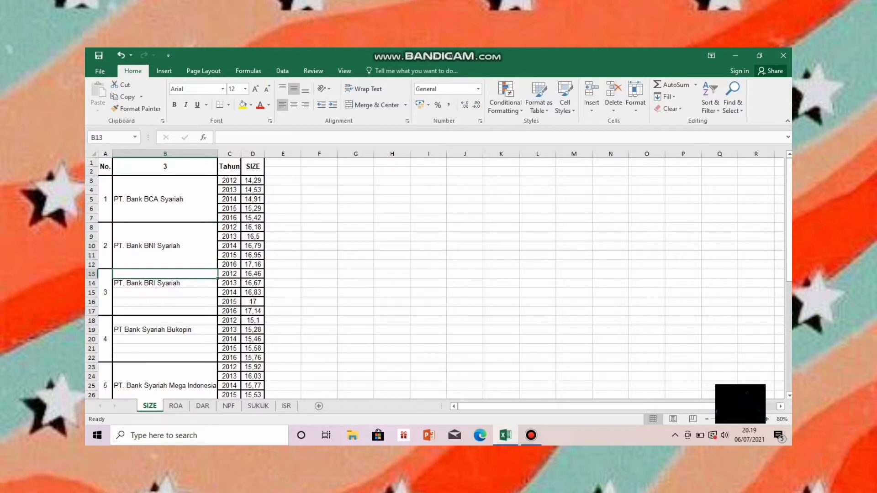
{"action": "key", "text": "Down"}
{"action": "key", "text": "Down"}
{"action": "key", "text": "Down"}
{"action": "key", "text": "Down"}
{"action": "key", "text": "Down"}
{"action": "key", "text": "Down"}
{"action": "key", "text": "Down"}
{"action": "key", "text": "Down"}
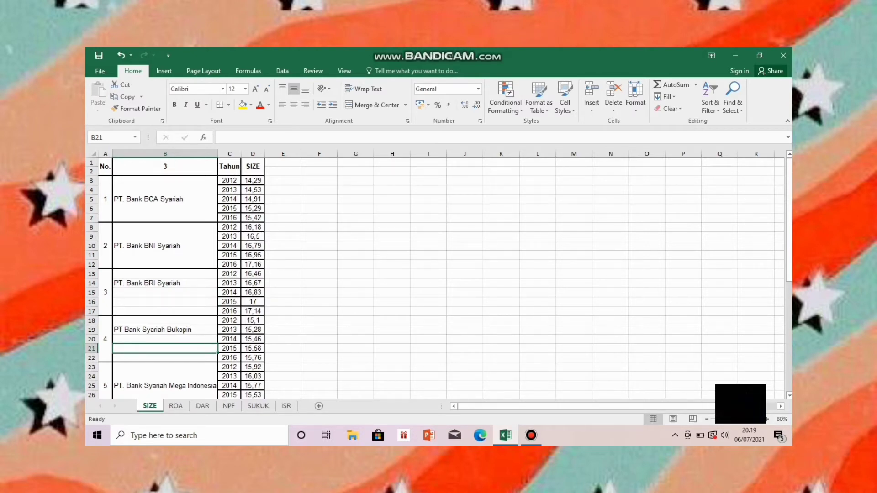
{"action": "scroll", "coordinate": [434, 279], "scroll_direction": "down", "scroll_amount": 5}
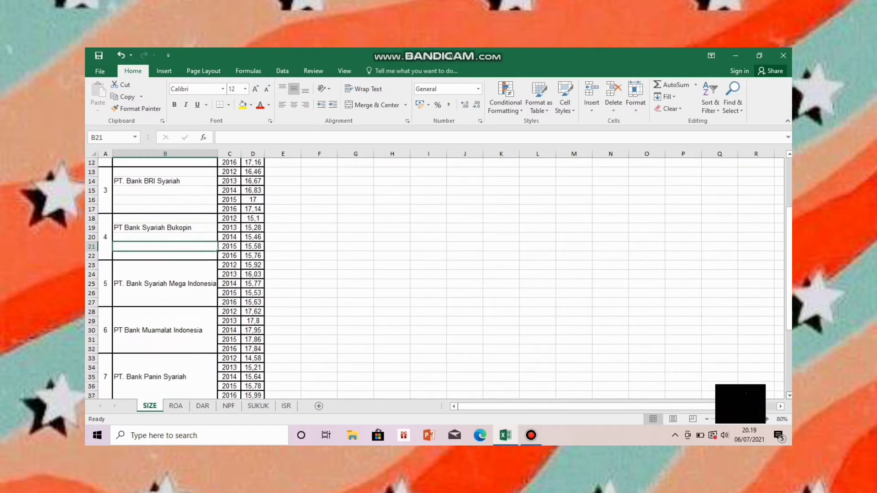
{"action": "scroll", "coordinate": [434, 279], "scroll_direction": "down", "scroll_amount": 3}
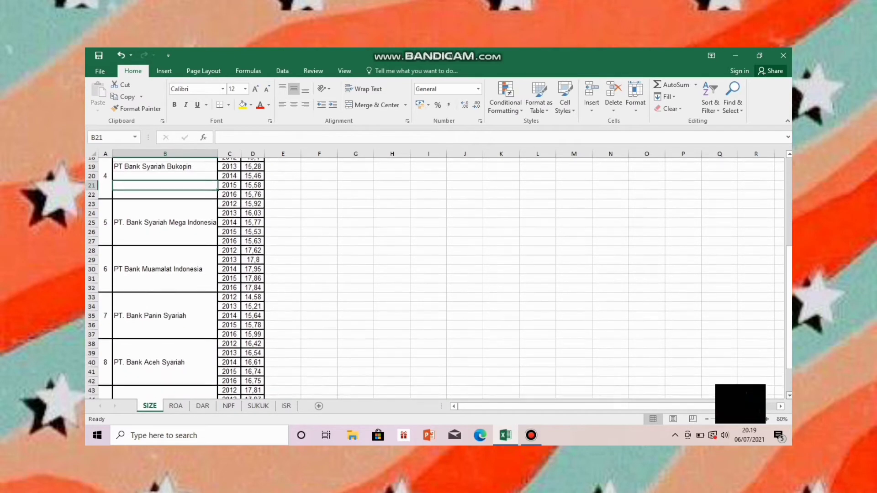
{"action": "scroll", "coordinate": [434, 279], "scroll_direction": "down", "scroll_amount": 1}
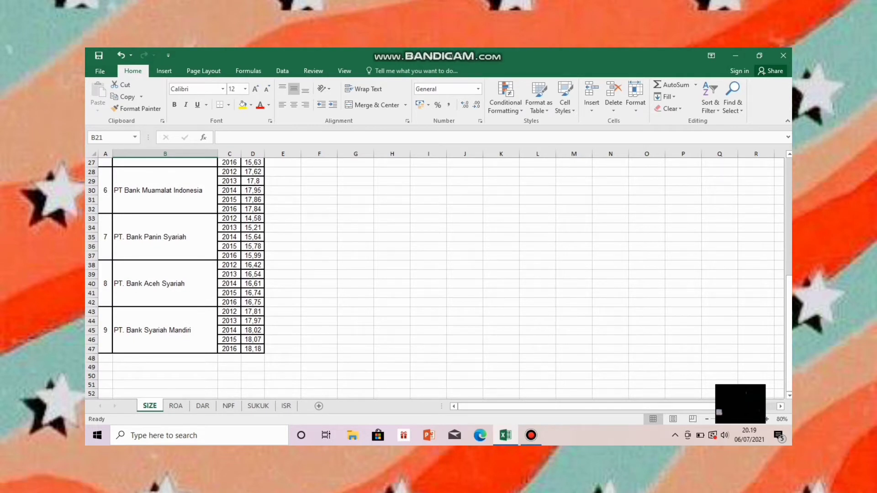
{"action": "left_click", "coordinate": [501, 349]}
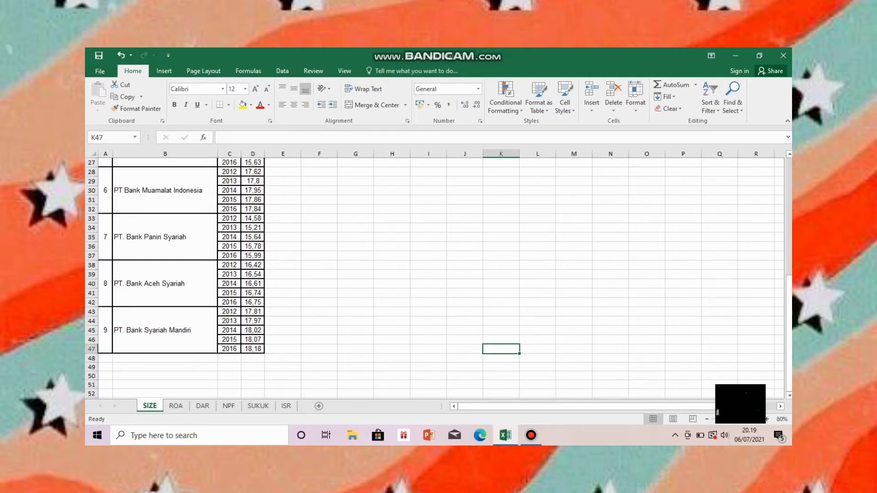
{"action": "left_click_drag", "start_coordinate": [789, 329], "coordinate": [789, 216]}
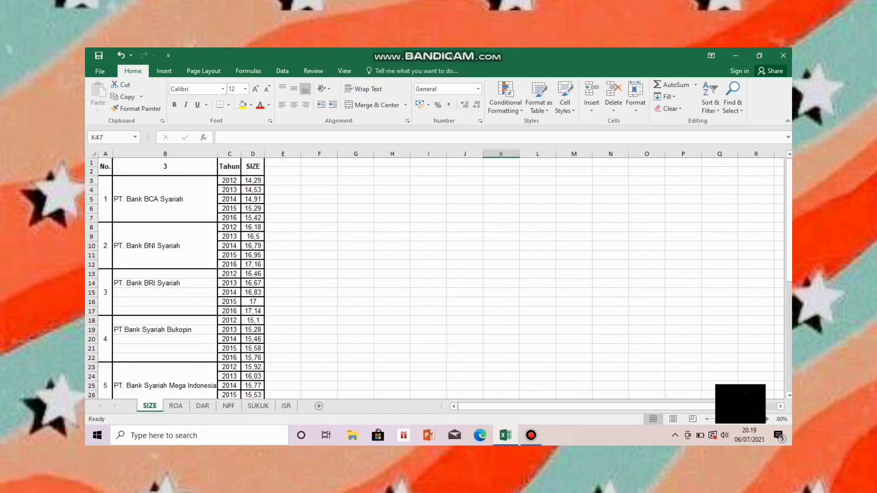
Step: Review the ROA, DAR, NPF, SUKUK and ISR data sheets one after another and return to the SIZE sheet
{"action": "left_click", "coordinate": [176, 406]}
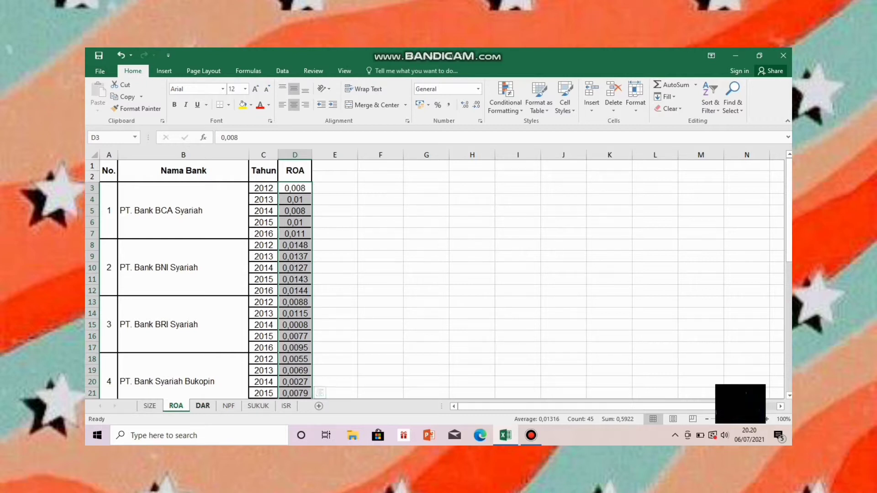
{"action": "left_click", "coordinate": [203, 406]}
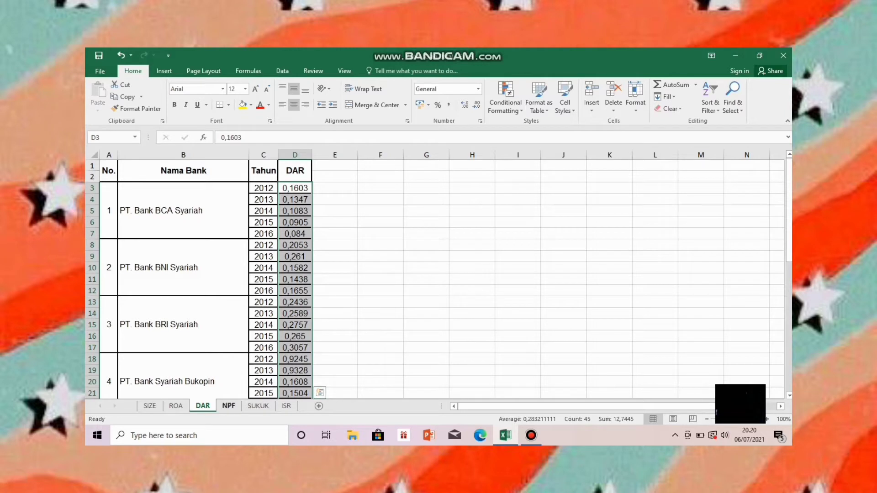
{"action": "left_click", "coordinate": [228, 406]}
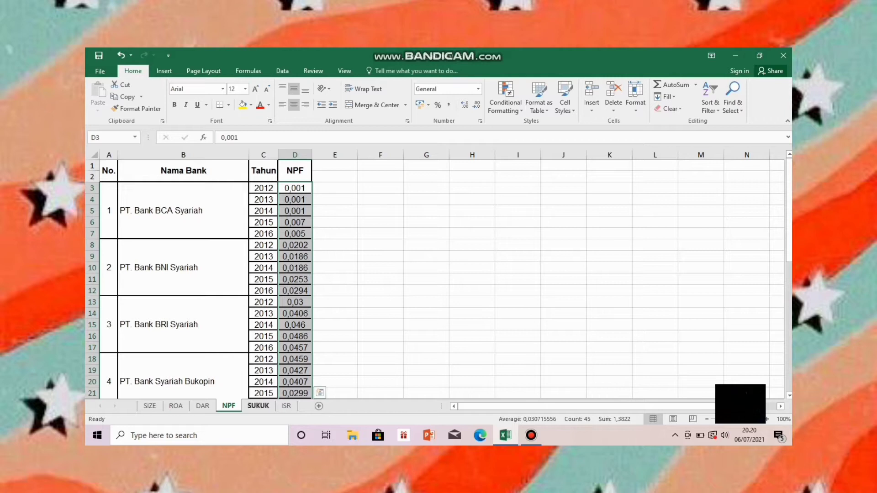
{"action": "left_click", "coordinate": [258, 405]}
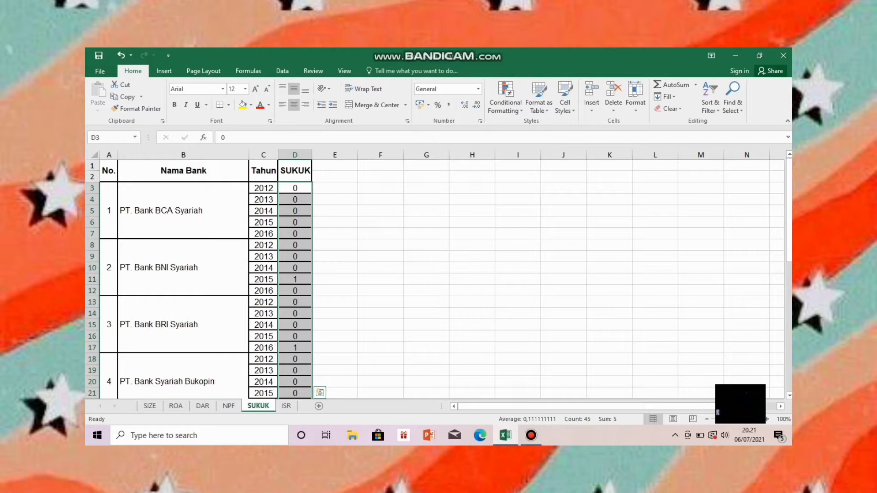
{"action": "left_click", "coordinate": [286, 405]}
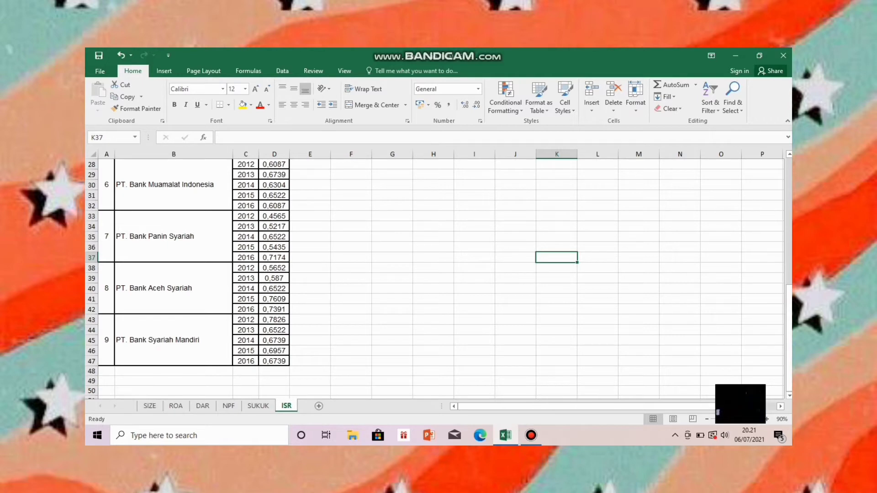
{"action": "left_click", "coordinate": [150, 406]}
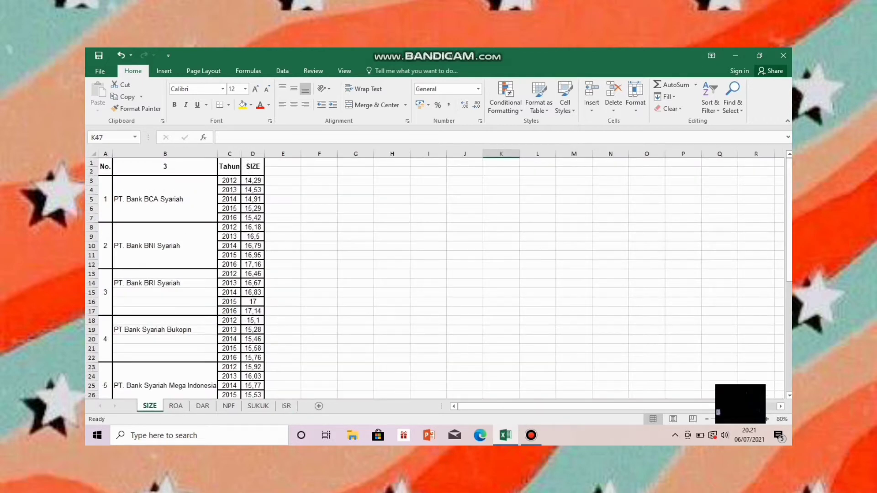
Step: Minimize the workbook, launch EViews 11 from the desktop, and dismiss its licence notice and start screen
{"action": "left_click", "coordinate": [735, 55]}
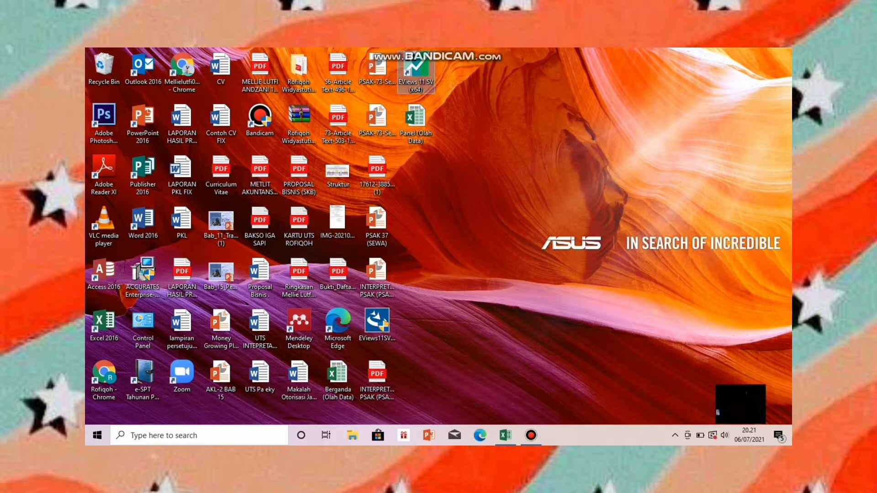
{"action": "double_click", "coordinate": [414, 70]}
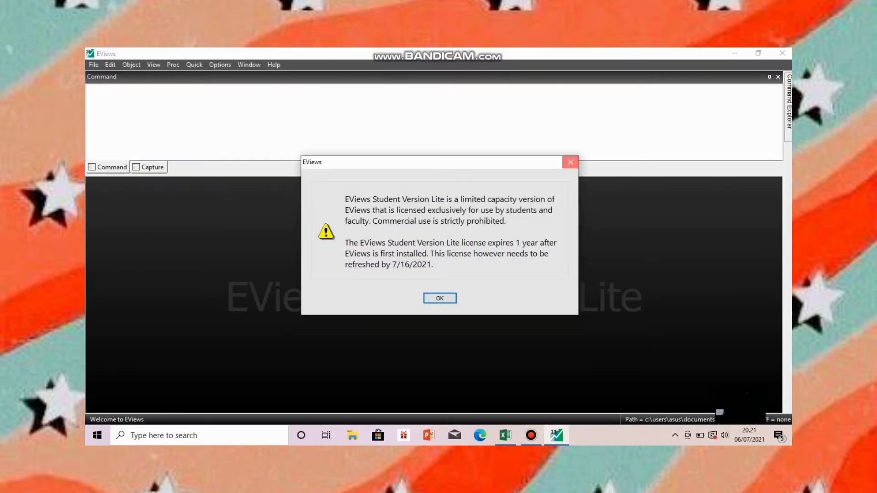
{"action": "key", "text": "Return"}
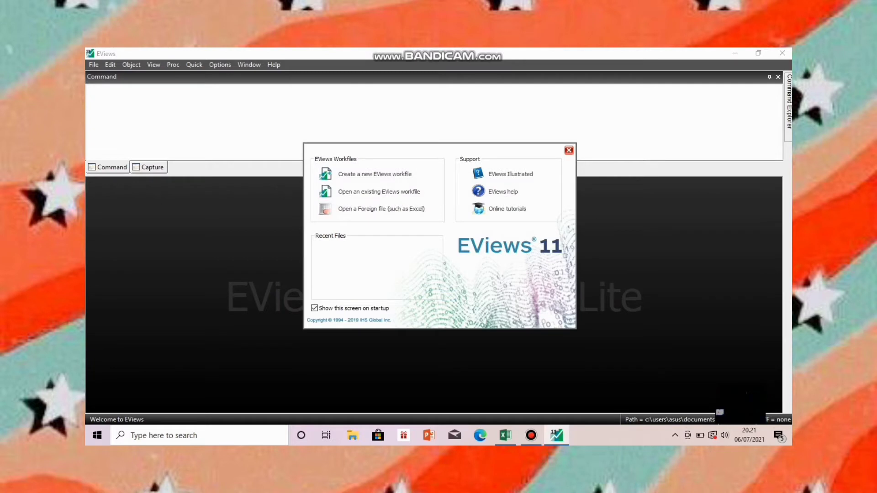
{"action": "key", "text": "Escape"}
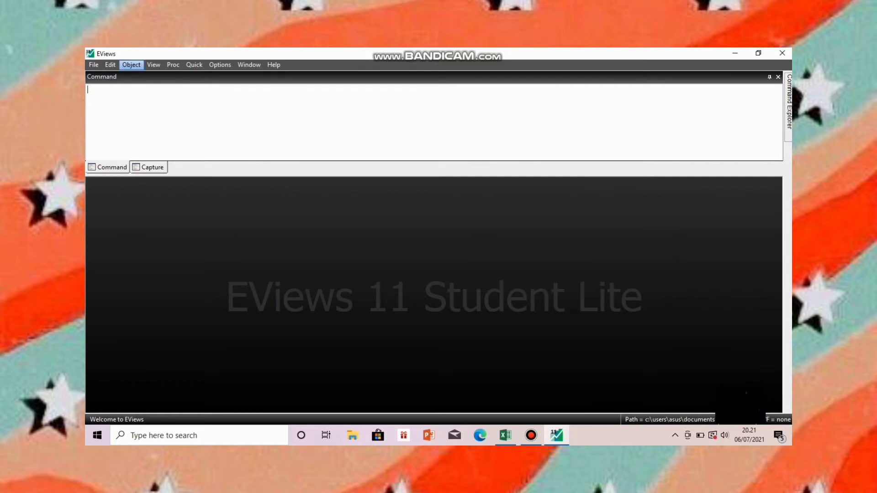
Step: Start a new workfile with annual frequency, start date 2012 and end date 2016
{"action": "key", "text": "Left"}
{"action": "key", "text": "Left"}
{"action": "key", "text": "Down"}
{"action": "key", "text": "Down"}
{"action": "key", "text": "Right"}
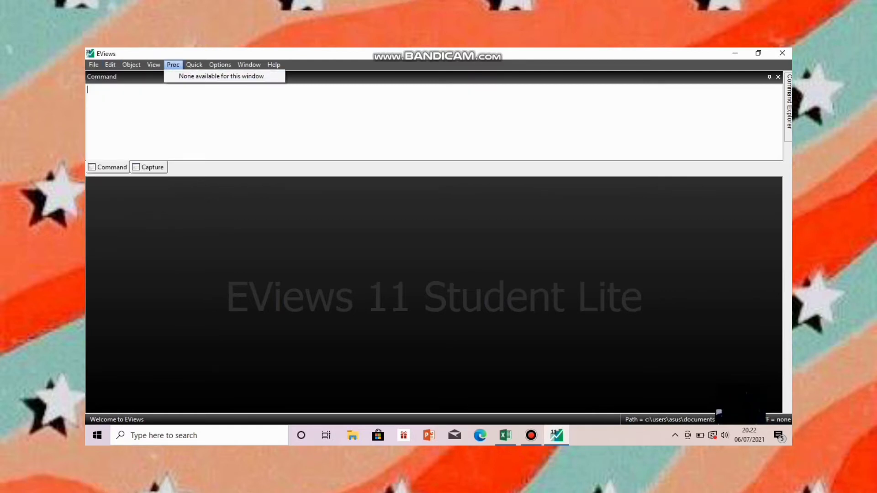
{"action": "key", "text": "Right"}
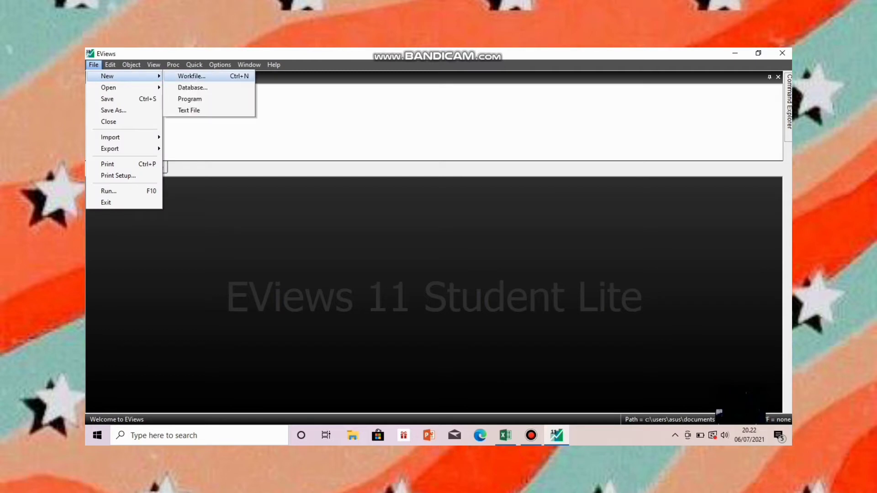
{"action": "key", "text": "Return"}
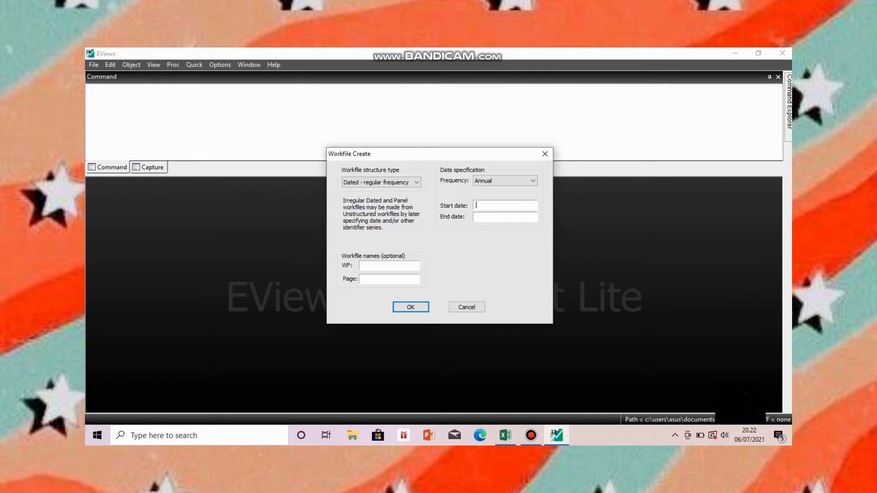
{"action": "type", "text": "2"}
{"action": "type", "text": "012"}
{"action": "type", "text": "201"}
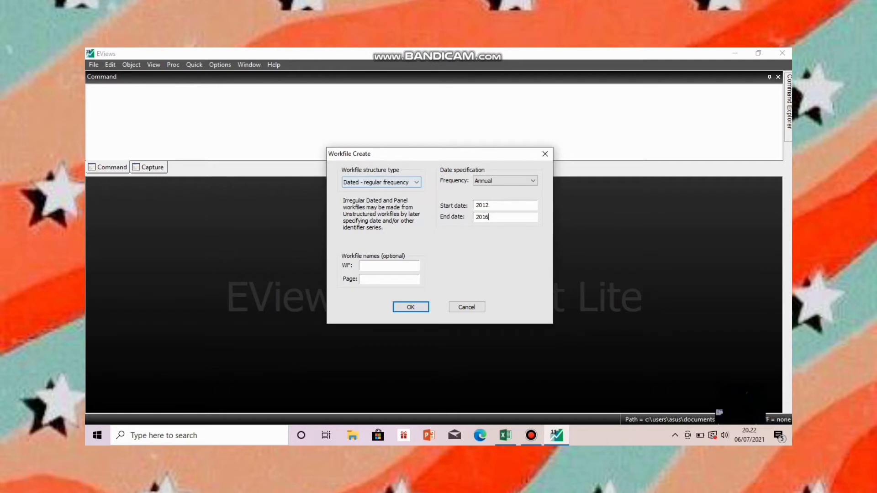
Step: Set the structure type to Balanced Panel with 9 cross sections, and create the workfile under the name Data Panel
{"action": "left_click", "coordinate": [381, 182]}
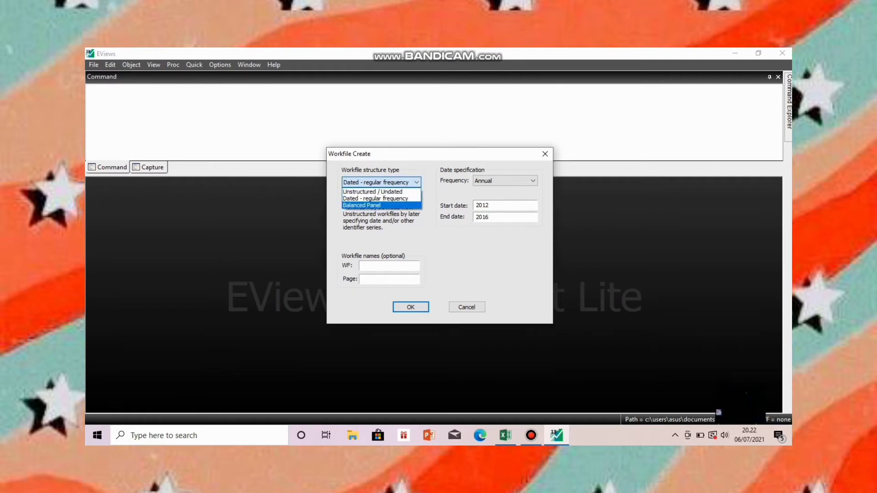
{"action": "left_click", "coordinate": [361, 205]}
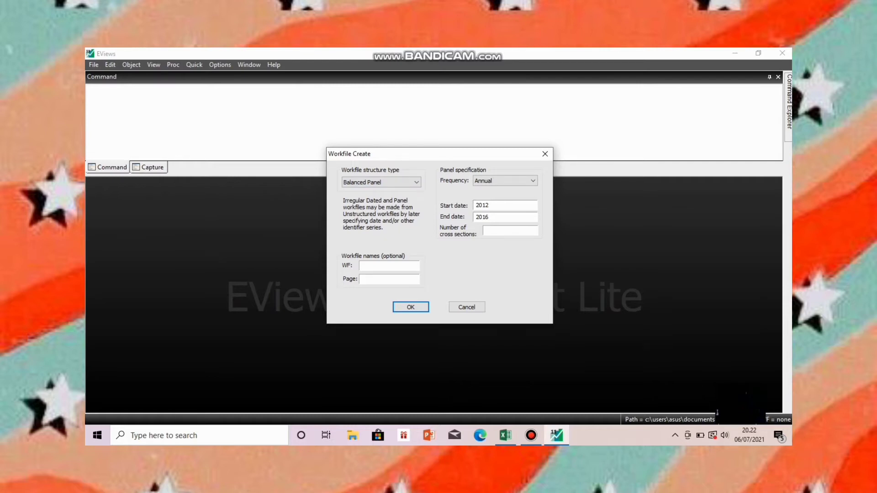
{"action": "type", "text": "9"}
{"action": "type", "text": "Data "}
{"action": "type", "text": "Pane;"}
{"action": "key", "text": "Return"}
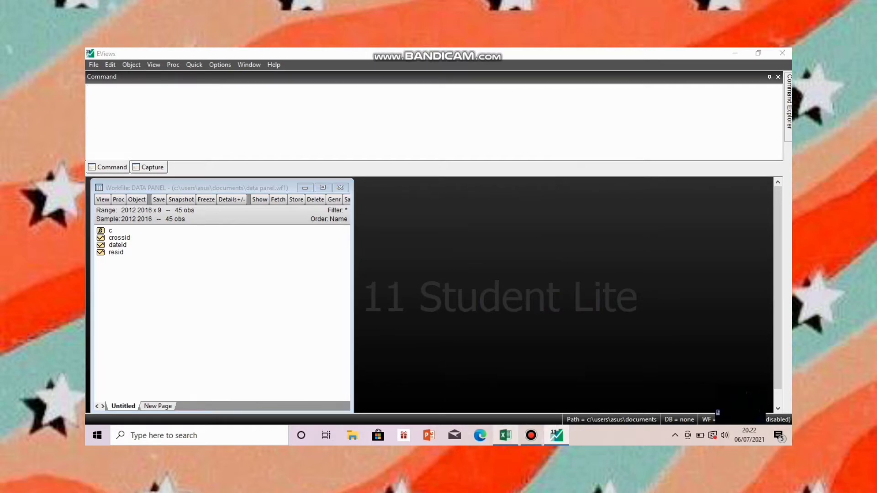
{"action": "left_click", "coordinate": [505, 436]}
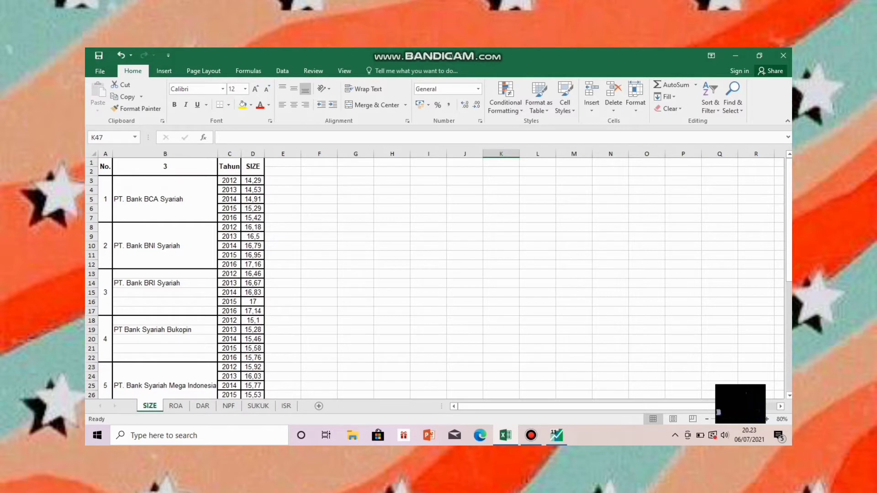
{"action": "left_click", "coordinate": [556, 436]}
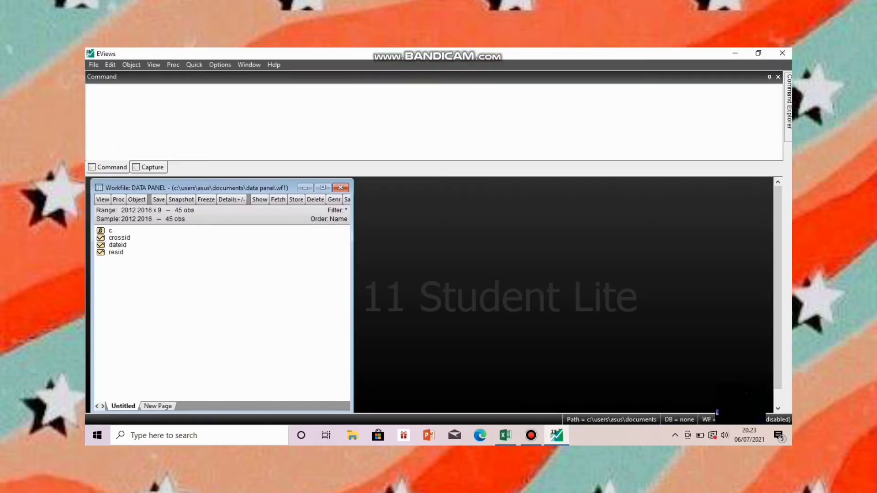
Step: Create a new Series object named Size in the Data Panel workfile
{"action": "left_click", "coordinate": [137, 199]}
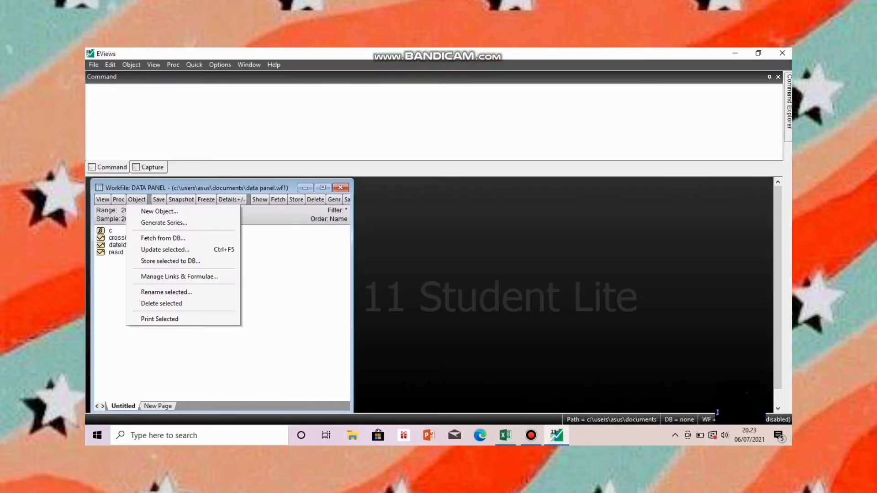
{"action": "left_click", "coordinate": [159, 211]}
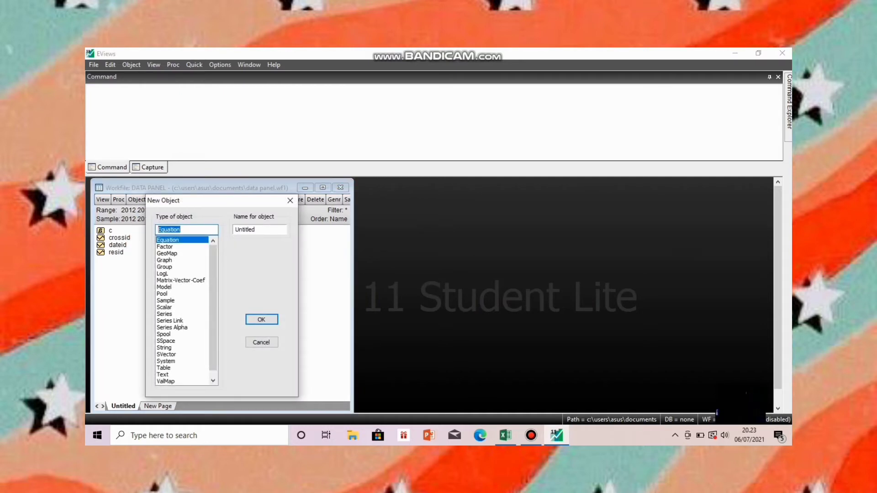
{"action": "left_click", "coordinate": [165, 314]}
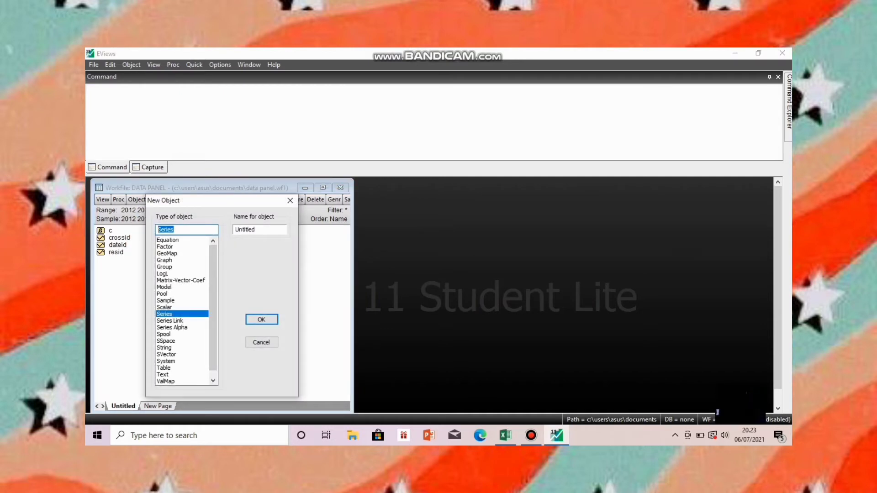
{"action": "left_click", "coordinate": [260, 230]}
{"action": "key", "text": "BackSpace"}
{"action": "key", "text": "BackSpace"}
{"action": "key", "text": "BackSpace"}
{"action": "key", "text": "BackSpace"}
{"action": "key", "text": "BackSpace"}
{"action": "key", "text": "BackSpace"}
{"action": "key", "text": "BackSpace"}
{"action": "key", "text": "BackSpace"}
{"action": "type", "text": "Size"}
{"action": "key", "text": "Return"}
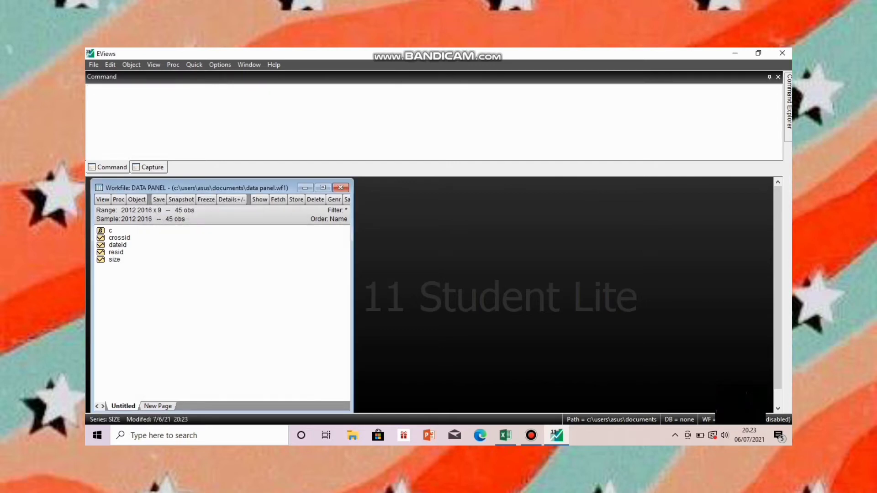
Step: Open the Size series in a maximized window and select its first observation, 1 - 12
{"action": "double_click", "coordinate": [115, 259]}
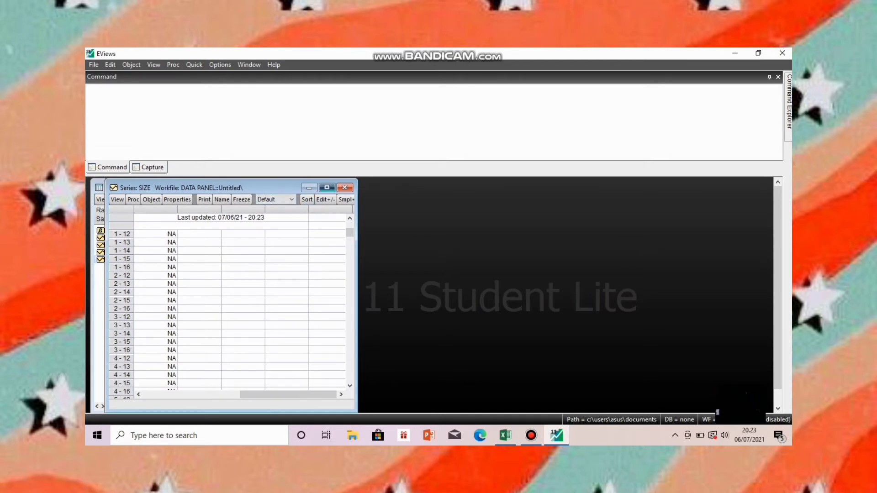
{"action": "left_click", "coordinate": [327, 187]}
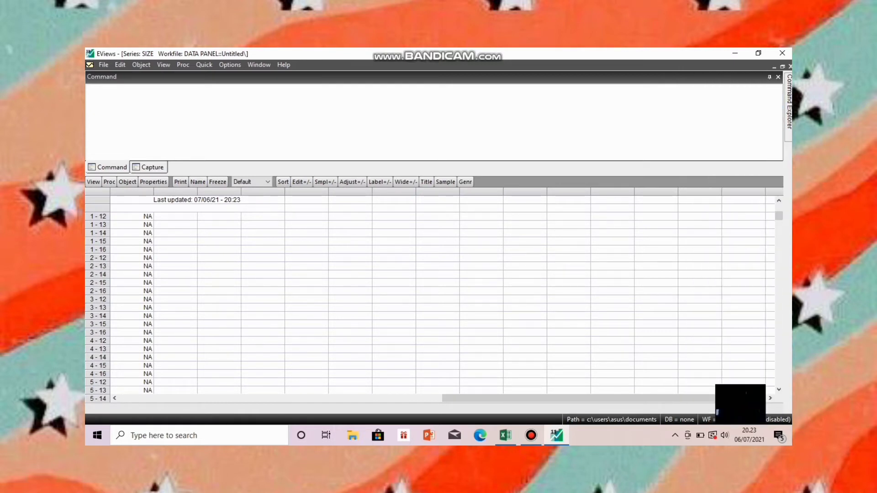
{"action": "left_click", "coordinate": [132, 216]}
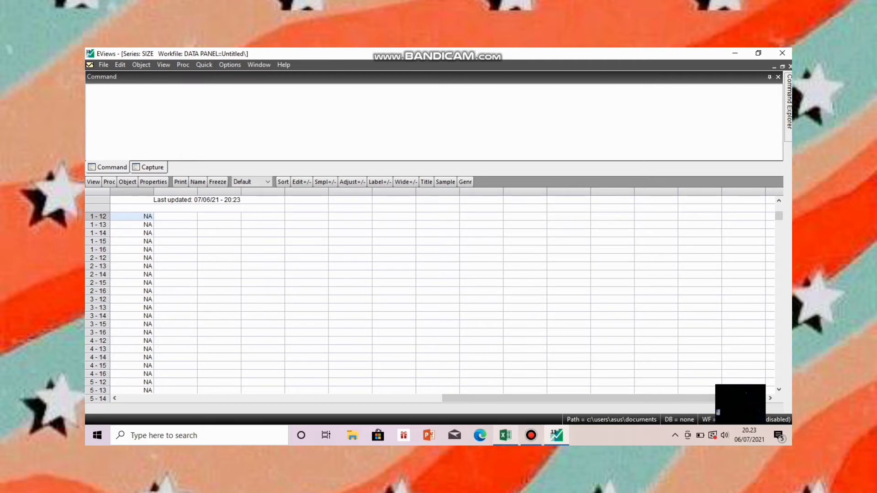
Step: Switch to the Excel workbook and copy the SIZE values in D3:D47
{"action": "key", "text": "alt+Tab"}
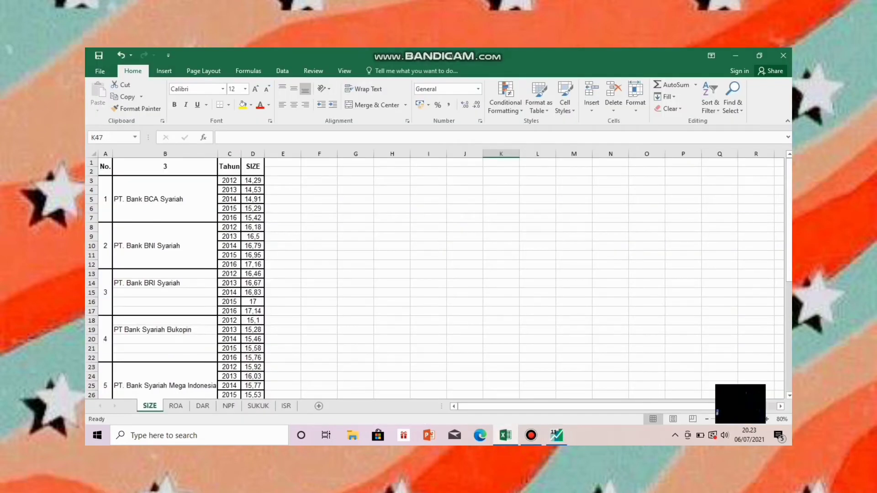
{"action": "left_click", "coordinate": [252, 181]}
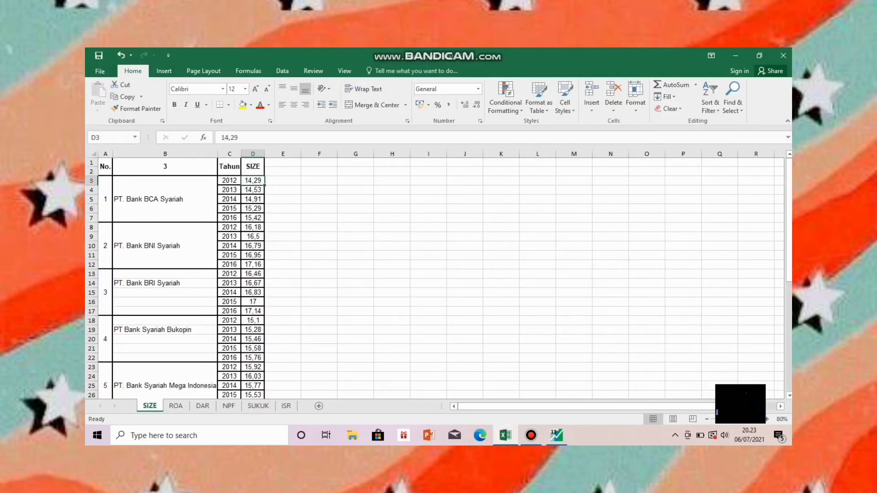
{"action": "left_click_drag", "start_coordinate": [253, 180], "coordinate": [256, 379]}
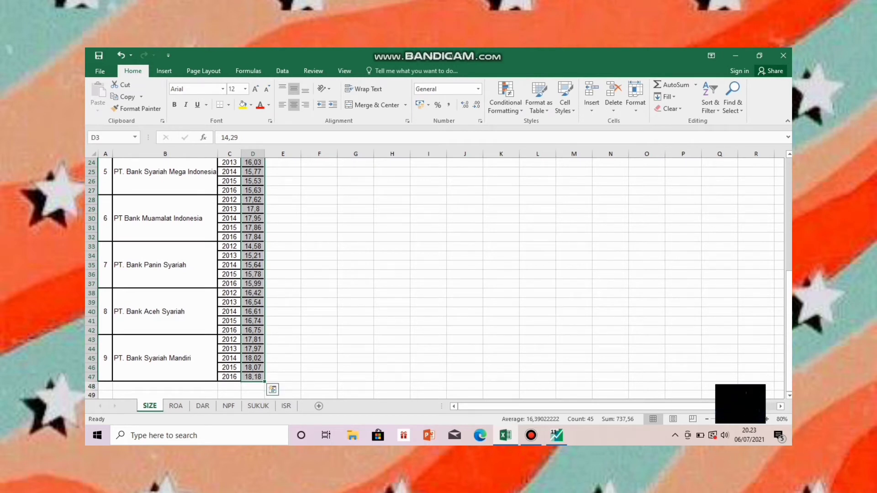
{"action": "key", "text": "ctrl+c"}
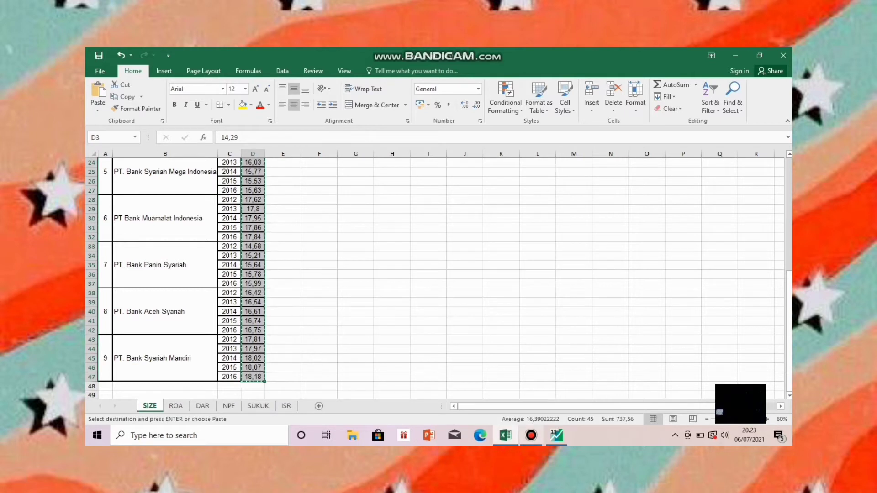
Step: Back in EViews, set the Size series' display format to use a comma as decimal, and turn on editing
{"action": "left_click", "coordinate": [556, 435]}
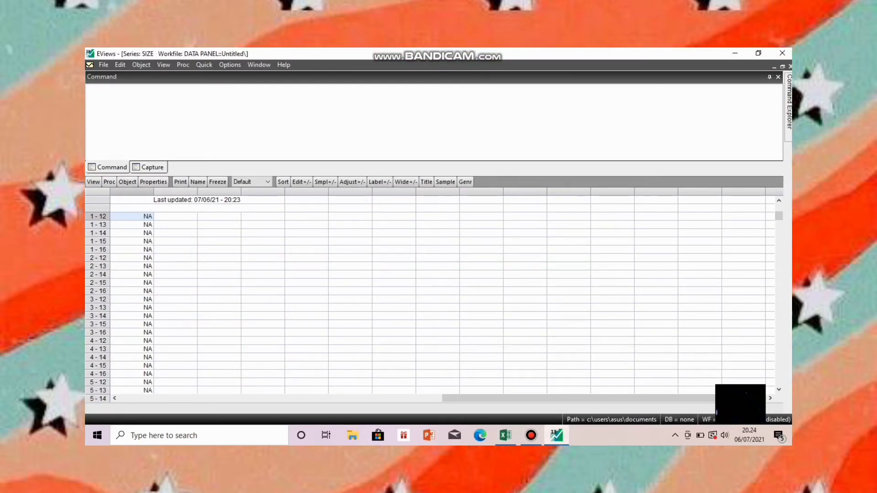
{"action": "right_click", "coordinate": [117, 218]}
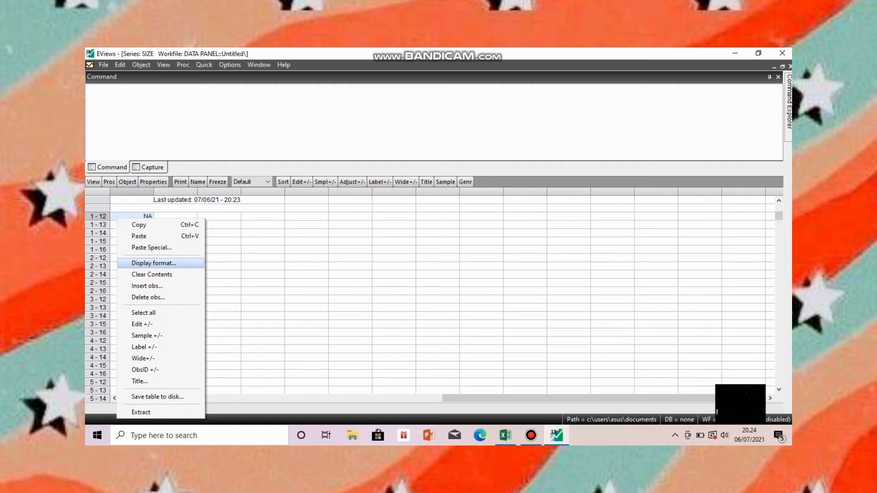
{"action": "left_click", "coordinate": [154, 263]}
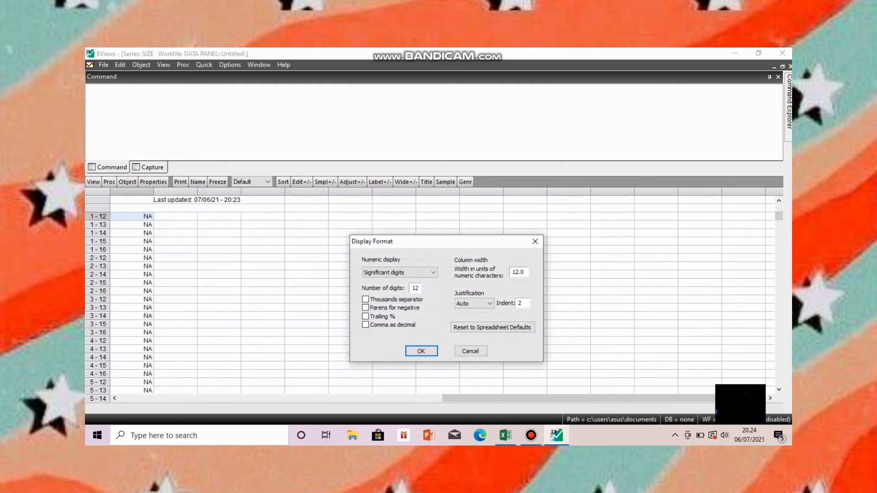
{"action": "left_click", "coordinate": [366, 325]}
{"action": "key", "text": "Return"}
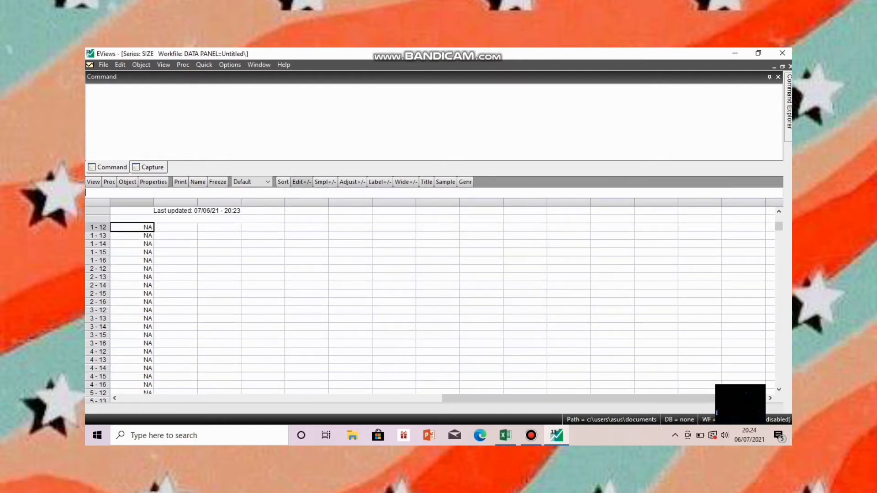
Step: Paste the copied values into the Size series from observation 1 - 12, check them by reopening the series, and close it
{"action": "right_click", "coordinate": [126, 228]}
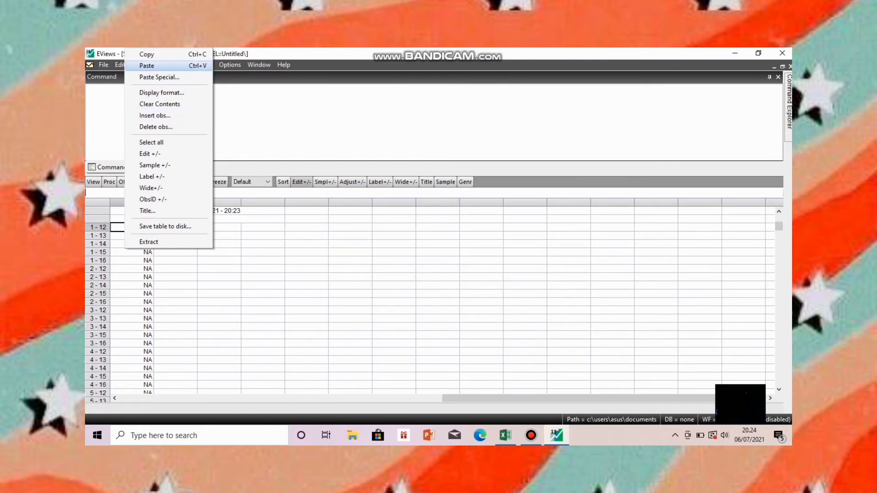
{"action": "left_click", "coordinate": [151, 65]}
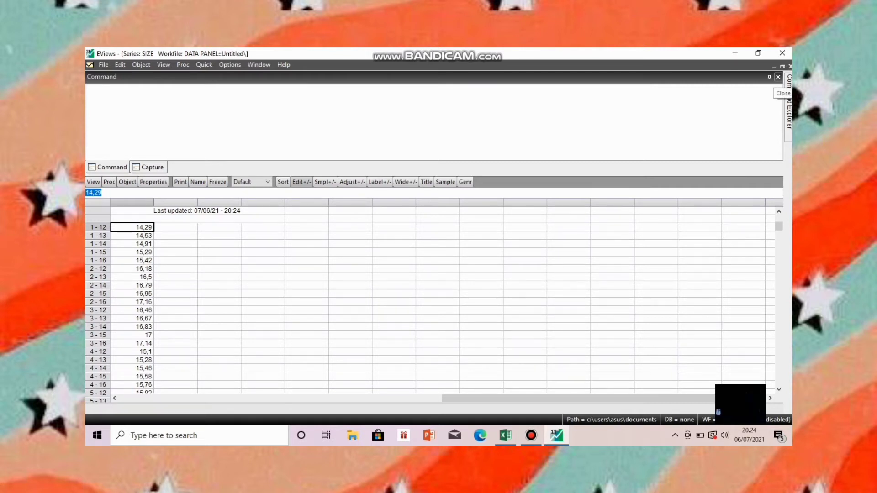
{"action": "left_click", "coordinate": [778, 78]}
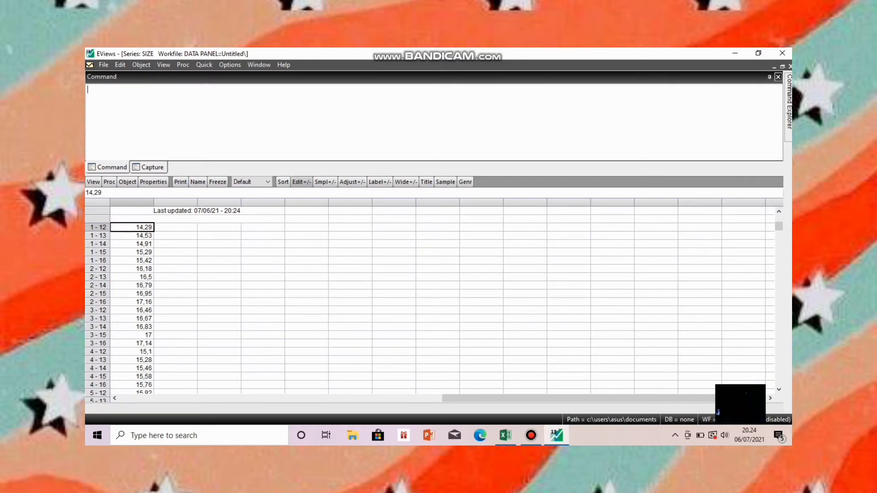
{"action": "left_click", "coordinate": [790, 67]}
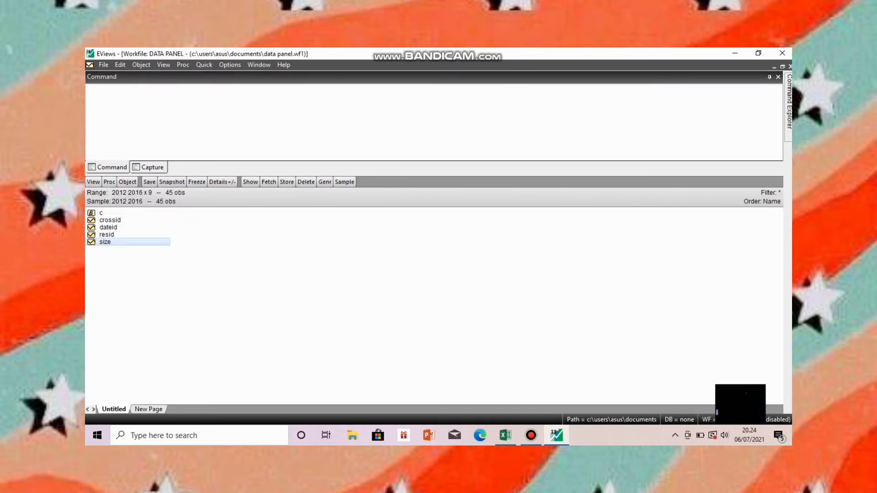
{"action": "double_click", "coordinate": [105, 242]}
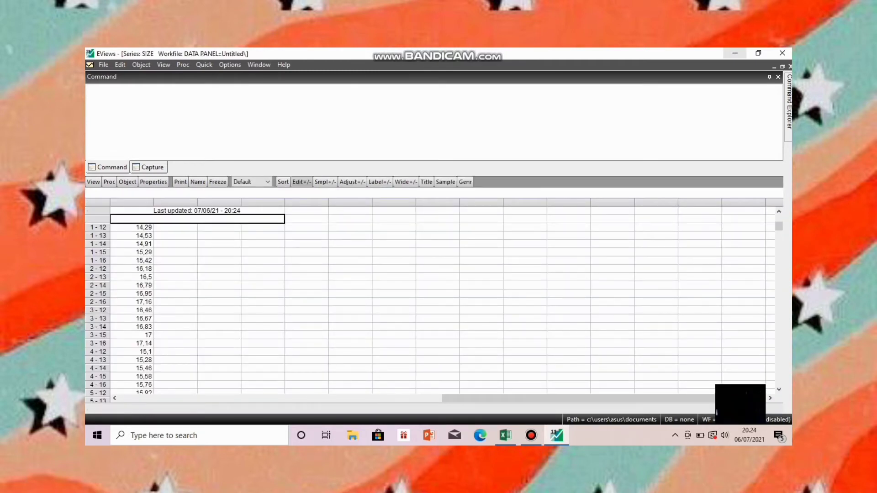
{"action": "left_click", "coordinate": [790, 66]}
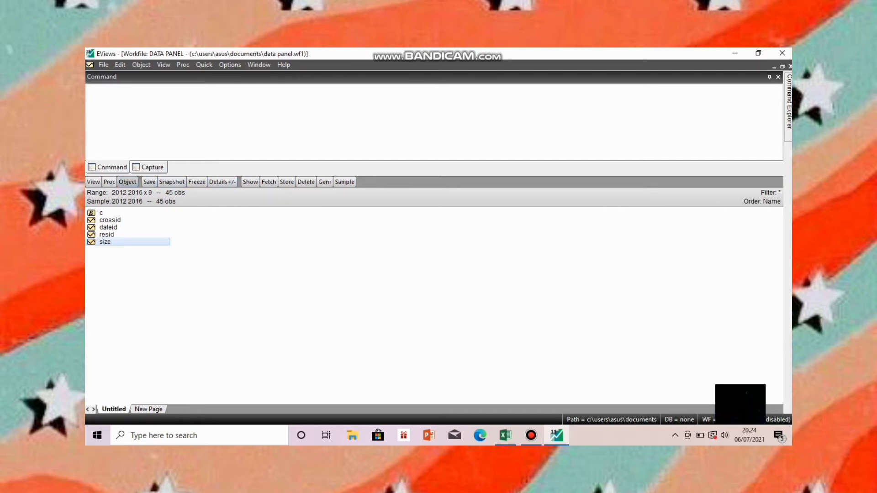
Step: Create a new Series object named Roa in the Data Panel workfile
{"action": "left_click", "coordinate": [127, 181]}
{"action": "left_click", "coordinate": [149, 193]}
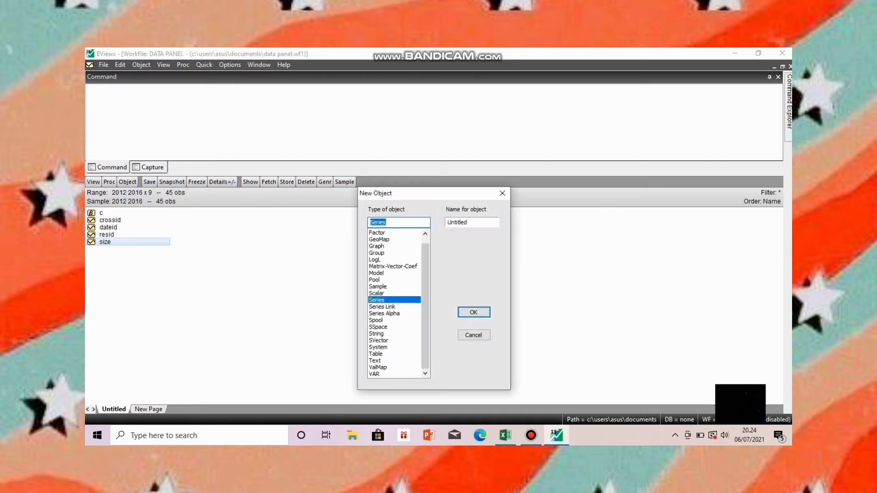
{"action": "left_click", "coordinate": [471, 223]}
{"action": "key", "text": "BackSpace"}
{"action": "key", "text": "BackSpace"}
{"action": "key", "text": "BackSpace"}
{"action": "key", "text": "BackSpace"}
{"action": "key", "text": "BackSpace"}
{"action": "key", "text": "BackSpace"}
{"action": "type", "text": "Roa"}
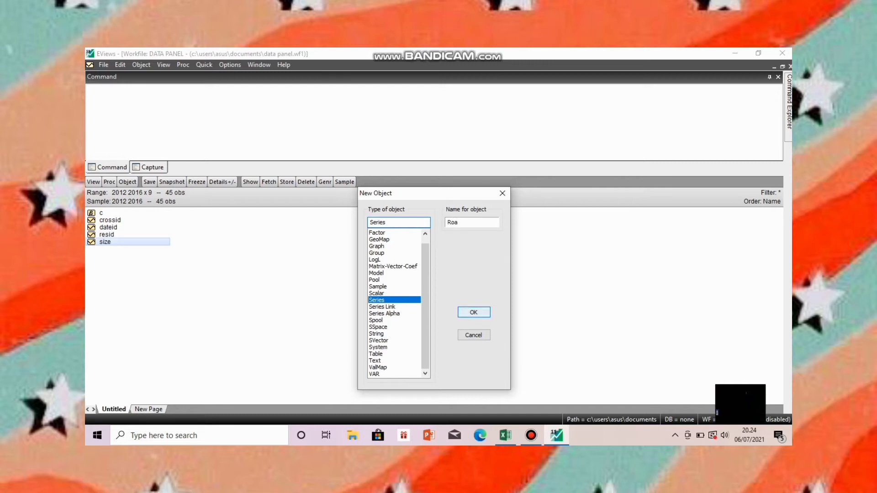
{"action": "key", "text": "Return"}
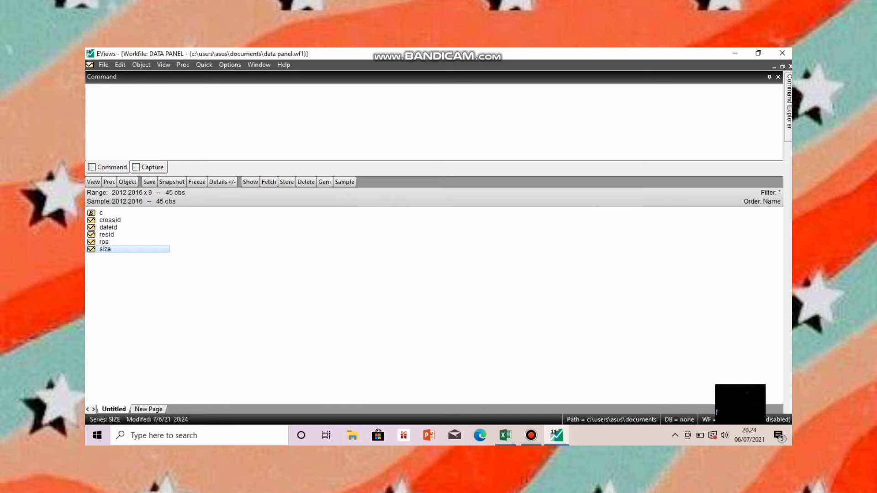
Step: Open the Roa series, switch to Excel, and copy D3:D47 from the ROA sheet
{"action": "double_click", "coordinate": [104, 242]}
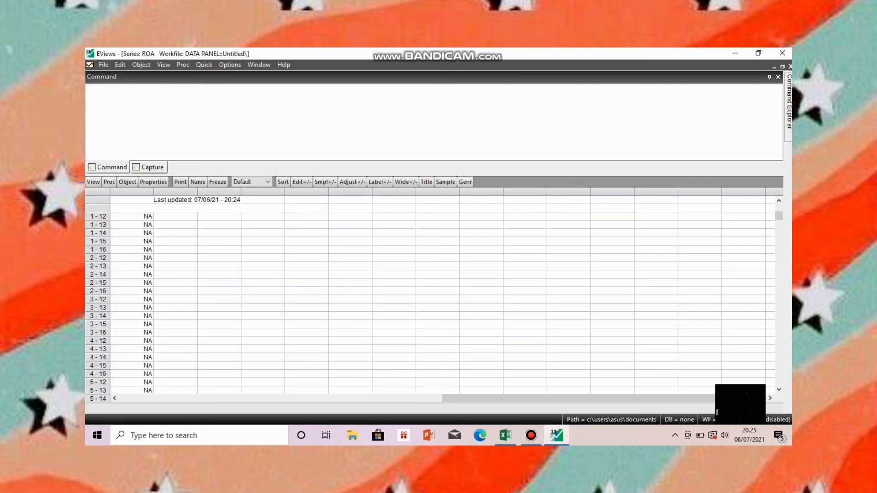
{"action": "left_click", "coordinate": [505, 435]}
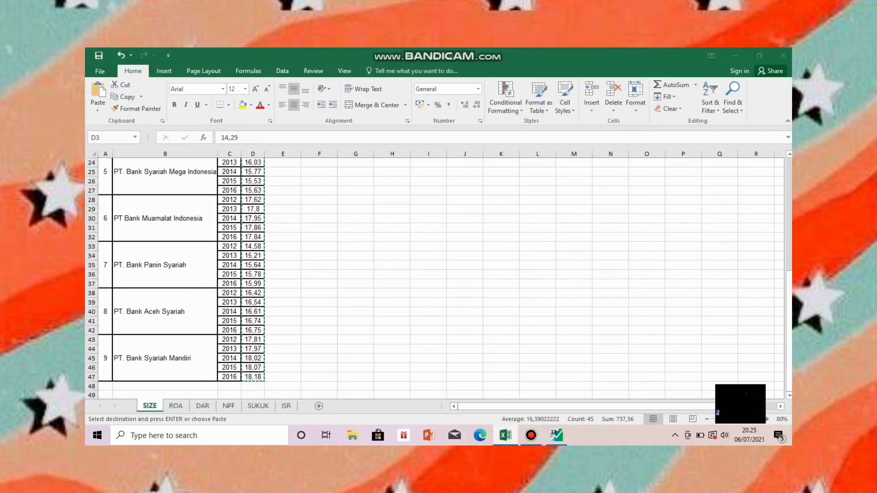
{"action": "left_click", "coordinate": [175, 405]}
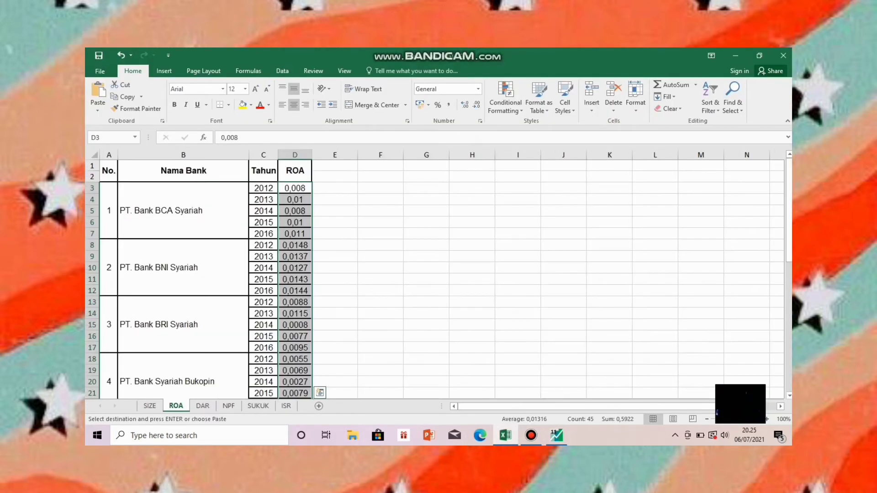
{"action": "left_click_drag", "start_coordinate": [295, 188], "coordinate": [305, 361]}
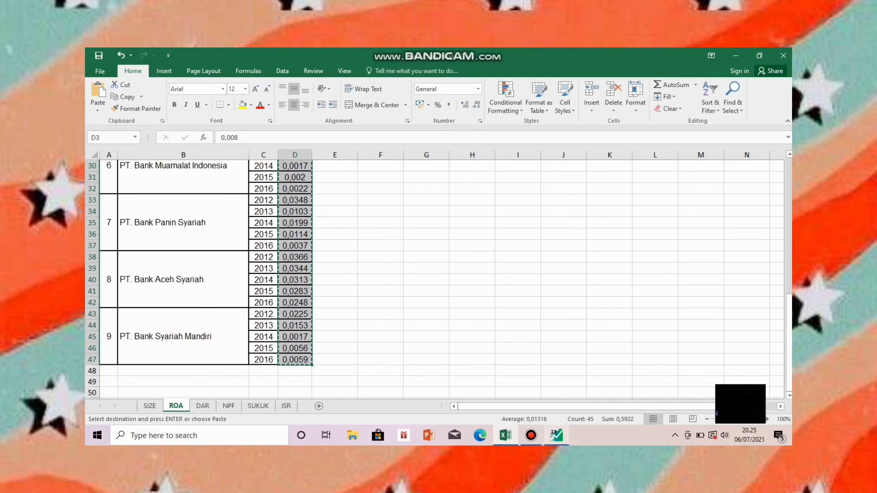
Step: Return to EViews, set the Roa series' display format to use a comma as decimal, and turn on editing
{"action": "left_click", "coordinate": [557, 435]}
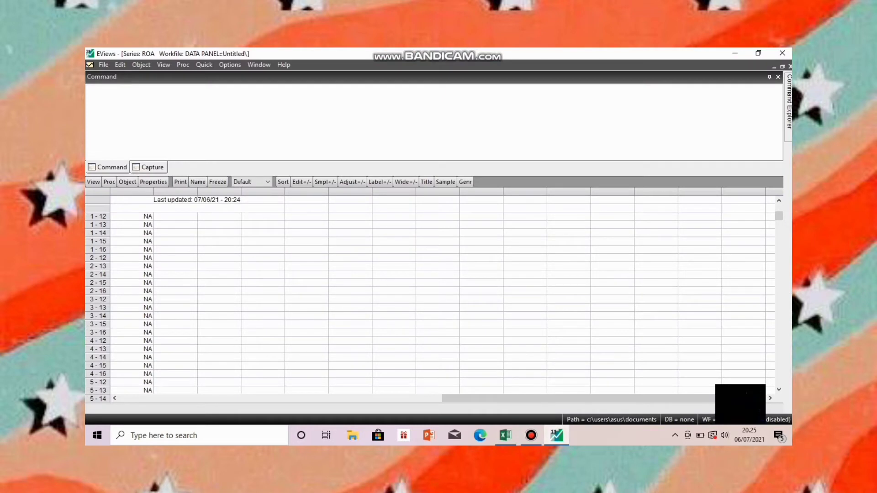
{"action": "left_click", "coordinate": [137, 216]}
{"action": "right_click", "coordinate": [143, 214]}
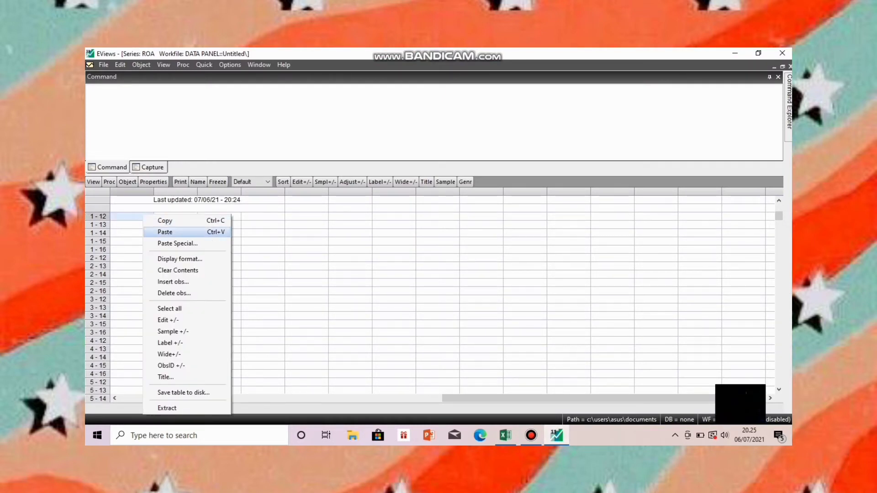
{"action": "left_click", "coordinate": [179, 259]}
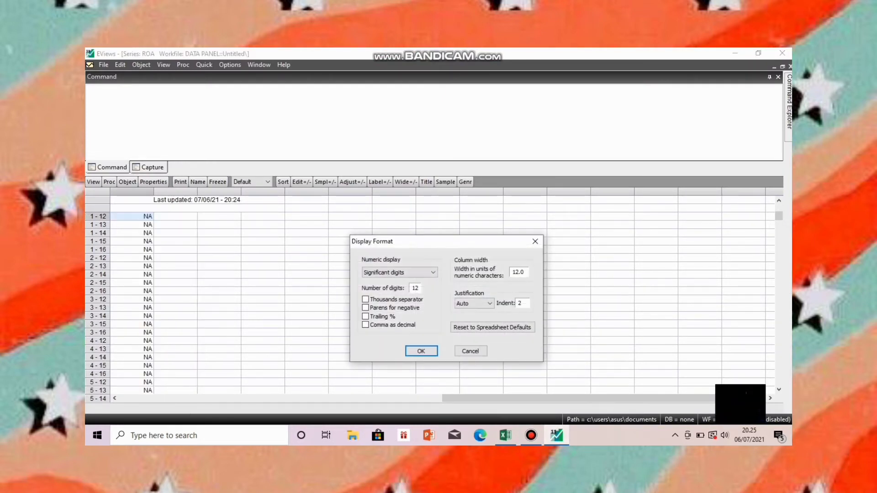
{"action": "left_click", "coordinate": [366, 325]}
{"action": "left_click", "coordinate": [421, 351]}
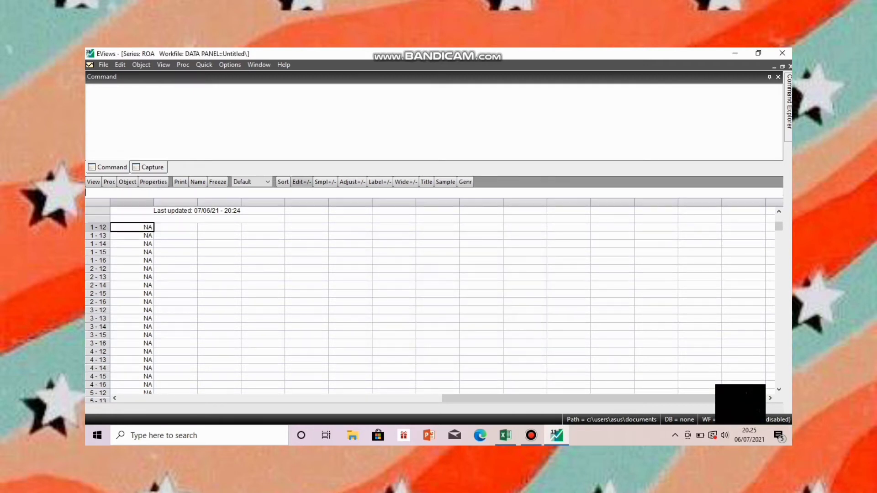
Step: Paste the copied ROA values into the Roa series from observation 1 - 12 and close the series
{"action": "right_click", "coordinate": [153, 228]}
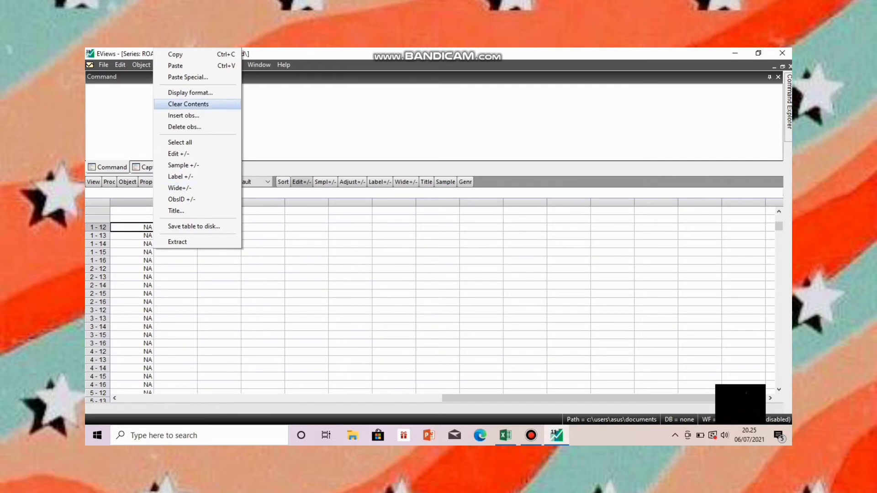
{"action": "left_click", "coordinate": [176, 66]}
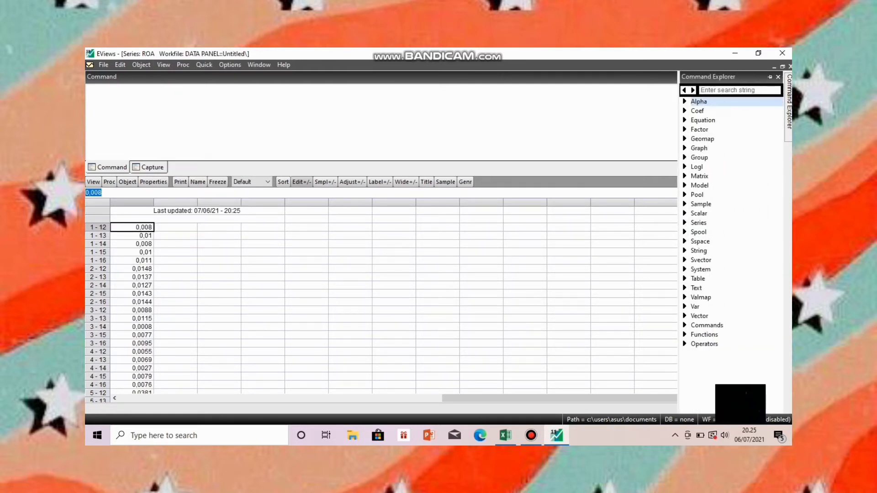
{"action": "left_click", "coordinate": [790, 66]}
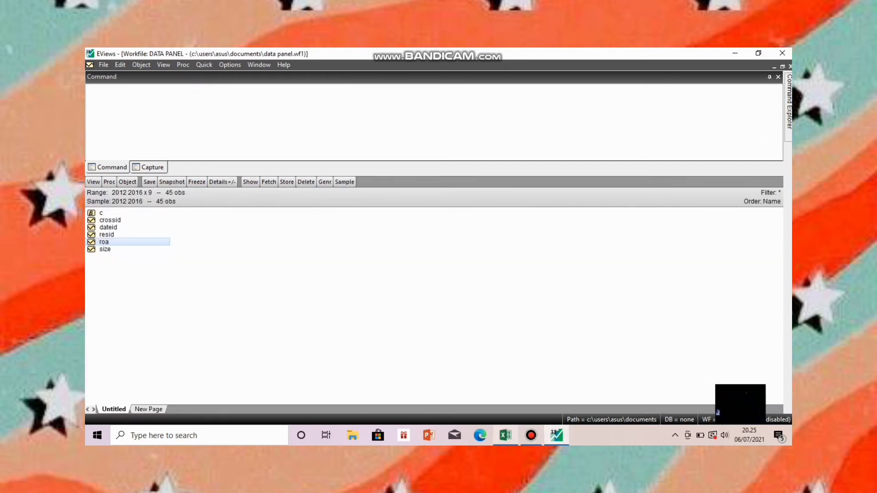
Step: Check the next variable in the Excel workbook, and create a new Series object named Dar in the EViews workfile
{"action": "left_click", "coordinate": [505, 435]}
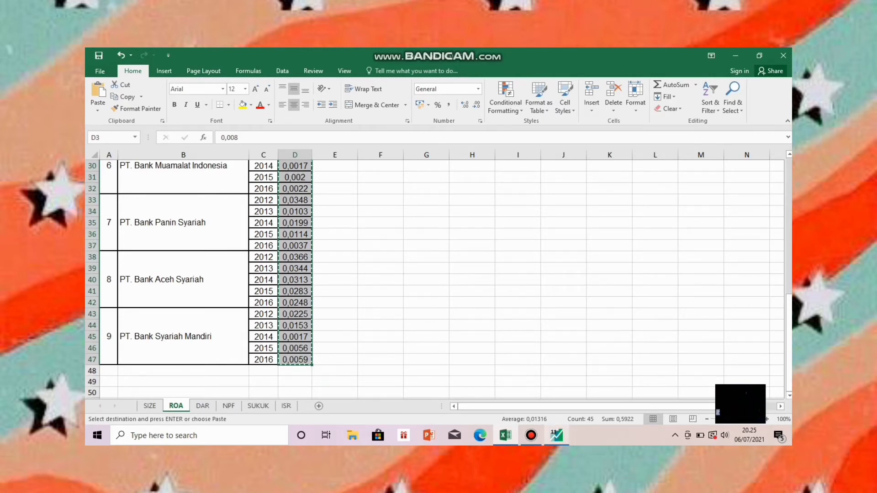
{"action": "left_click", "coordinate": [557, 435]}
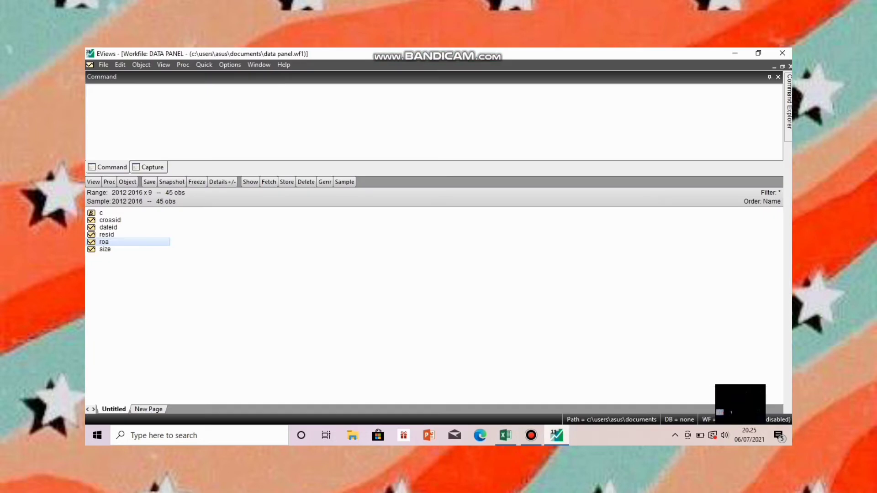
{"action": "left_click", "coordinate": [128, 181]}
{"action": "left_click", "coordinate": [150, 194]}
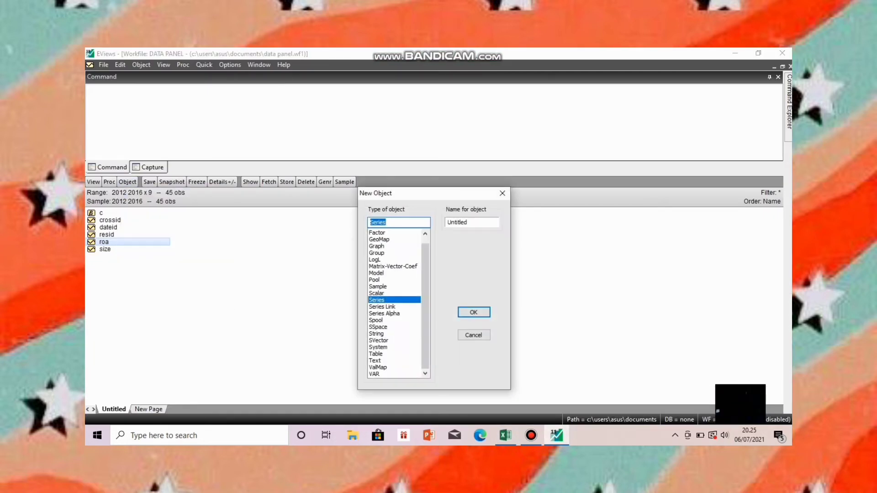
{"action": "left_click", "coordinate": [470, 222]}
{"action": "key", "text": "BackSpace"}
{"action": "key", "text": "BackSpace"}
{"action": "key", "text": "BackSpace"}
{"action": "key", "text": "BackSpace"}
{"action": "key", "text": "BackSpace"}
{"action": "key", "text": "BackSpace"}
{"action": "type", "text": "Dar"}
{"action": "key", "text": "Return"}
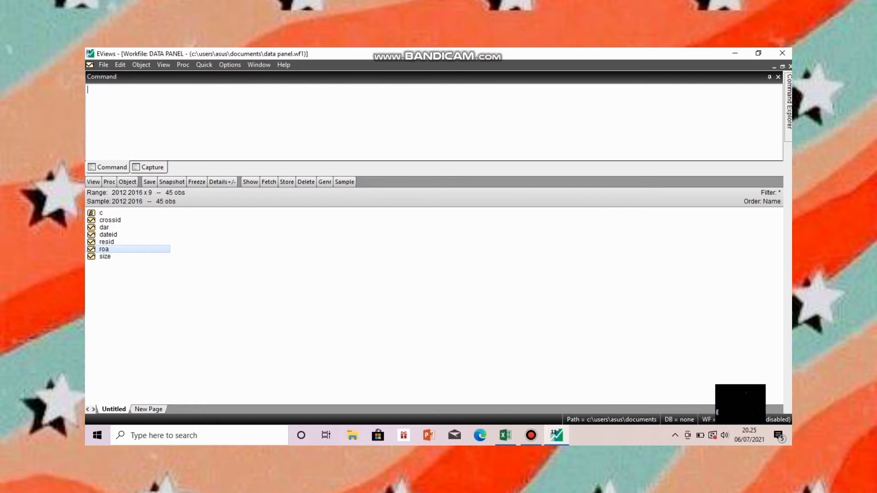
Step: Open the Dar series, switch to Excel, and copy D3:D47 from the DAR sheet
{"action": "double_click", "coordinate": [104, 227]}
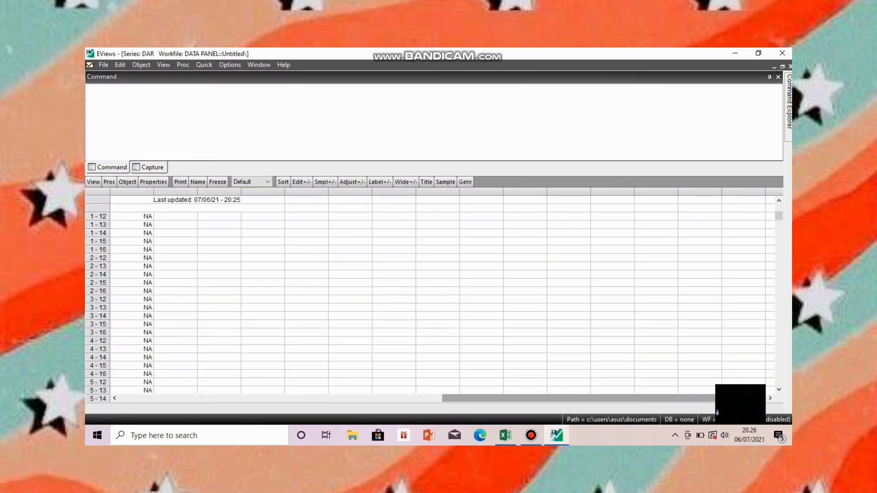
{"action": "left_click", "coordinate": [505, 435]}
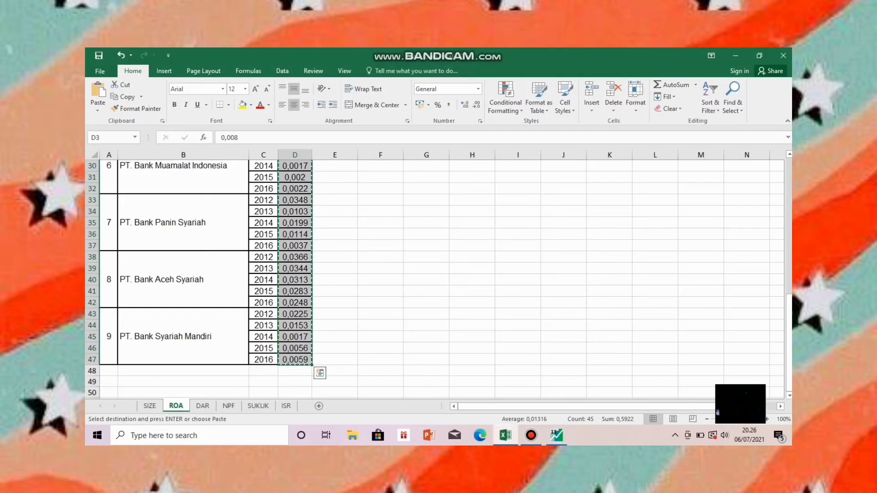
{"action": "left_click", "coordinate": [203, 405]}
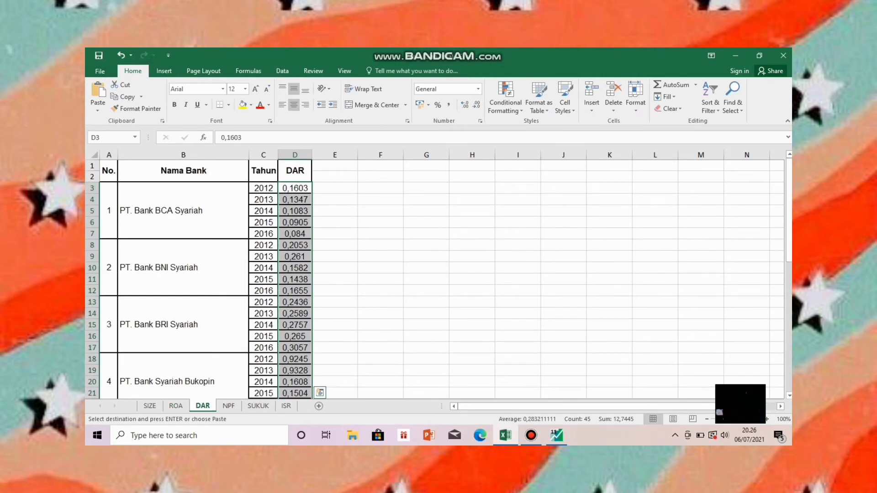
{"action": "key", "text": "ctrl+q"}
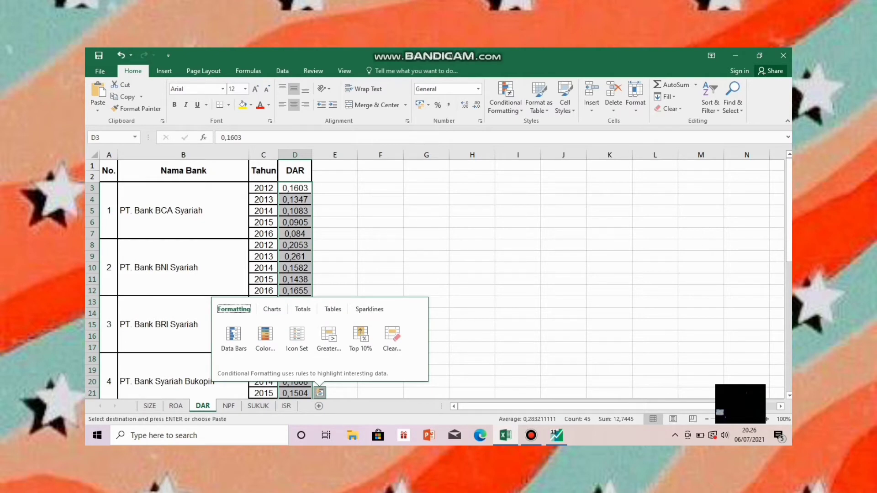
{"action": "left_click", "coordinate": [335, 200]}
{"action": "left_click_drag", "start_coordinate": [294, 188], "coordinate": [297, 349]}
{"action": "key", "text": "ctrl+v"}
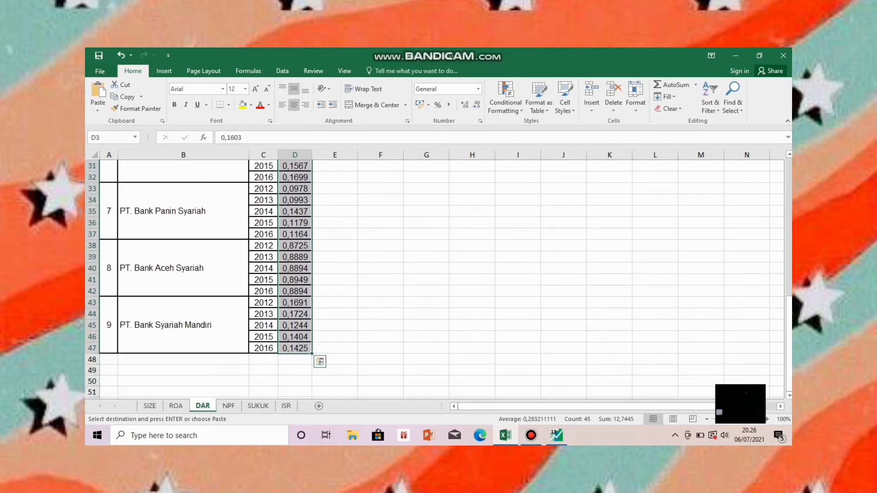
{"action": "key", "text": "ctrl+c"}
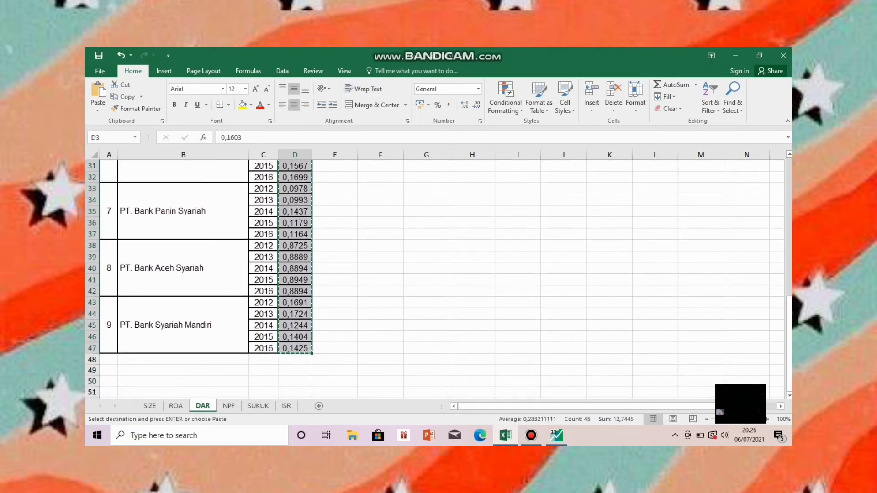
Step: Return to EViews, set the Dar series' display format to use a comma as decimal, and turn on editing
{"action": "key", "text": "alt+Tab"}
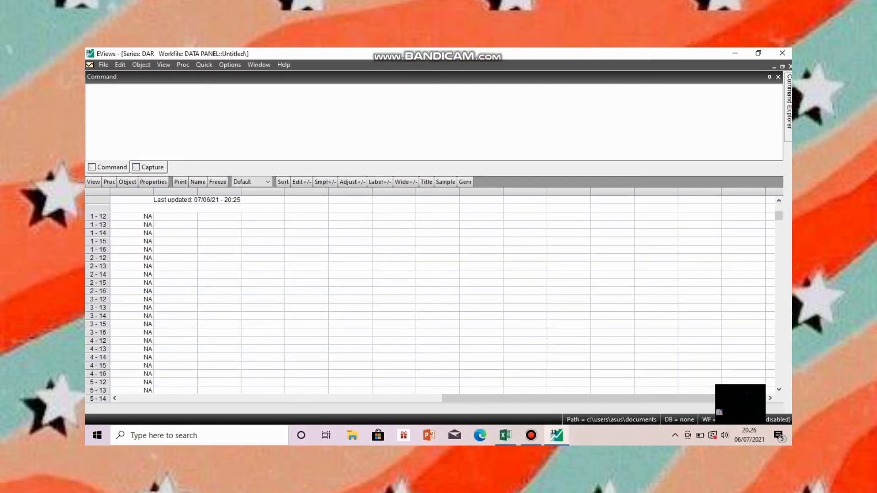
{"action": "left_click", "coordinate": [148, 217]}
{"action": "right_click", "coordinate": [149, 216]}
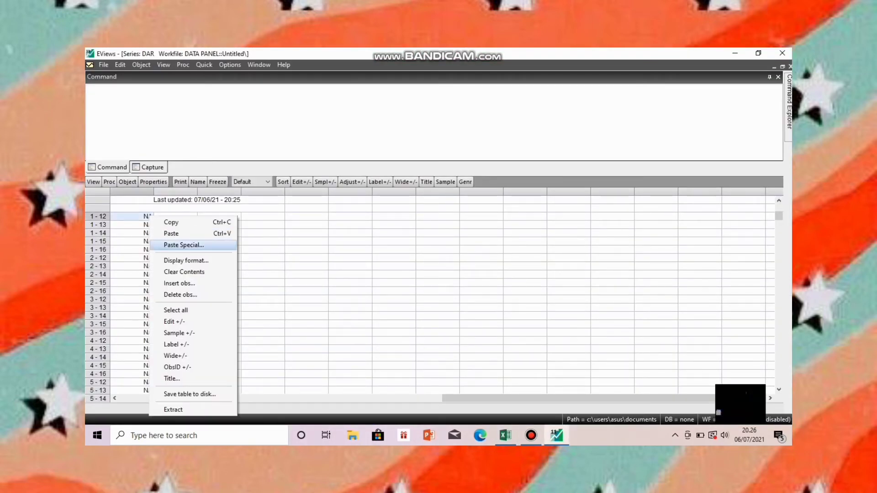
{"action": "left_click", "coordinate": [186, 260]}
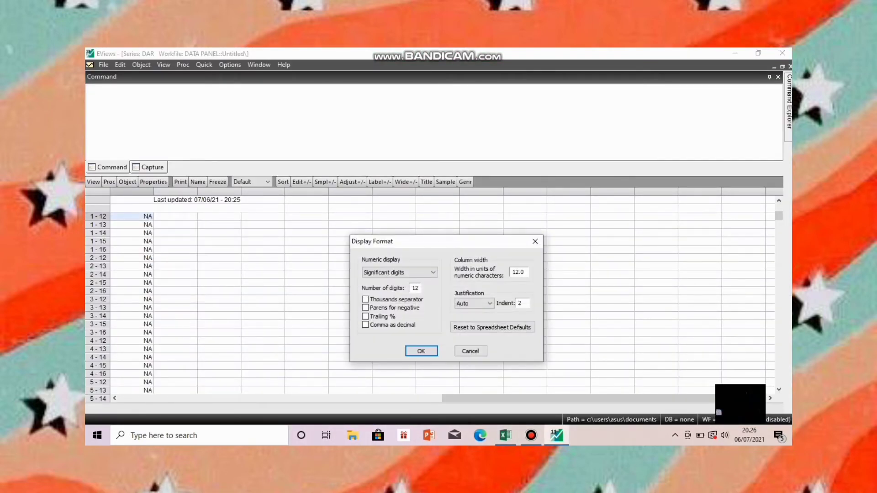
{"action": "left_click", "coordinate": [365, 324]}
{"action": "left_click", "coordinate": [421, 351]}
{"action": "left_click", "coordinate": [301, 182]}
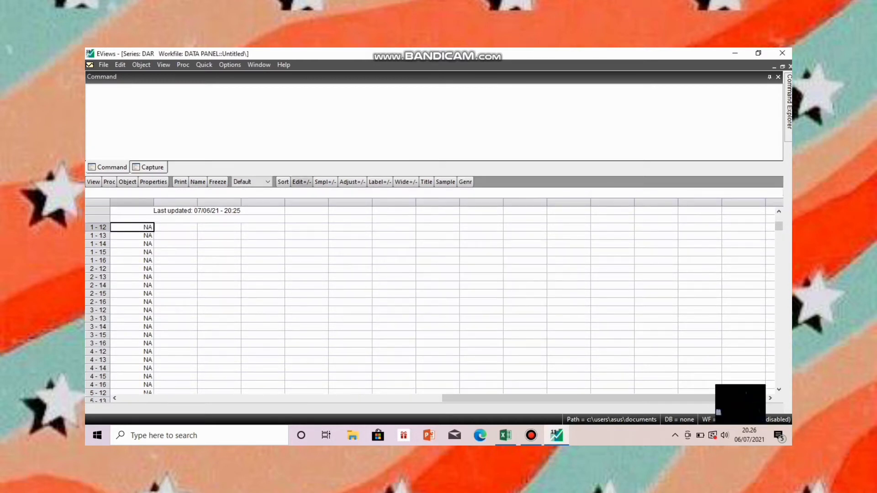
Step: Paste the copied DAR values into the Dar series from observation 1 - 12 and close the series
{"action": "right_click", "coordinate": [125, 228]}
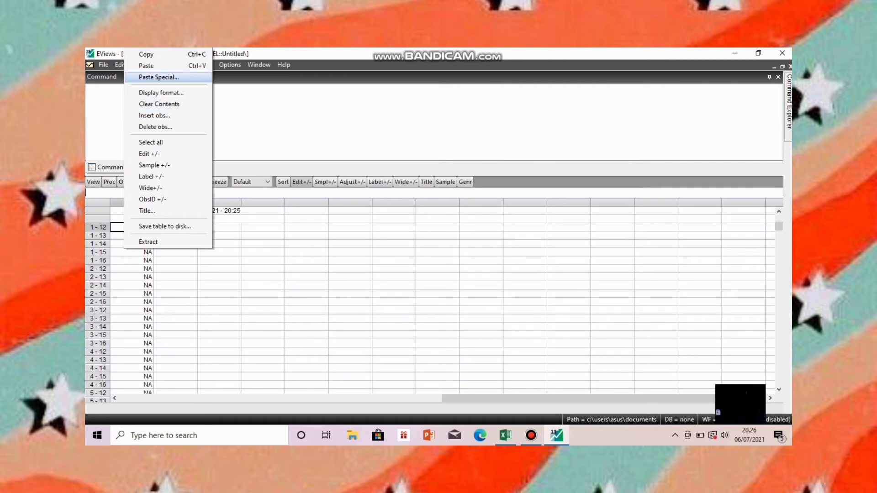
{"action": "left_click", "coordinate": [151, 65]}
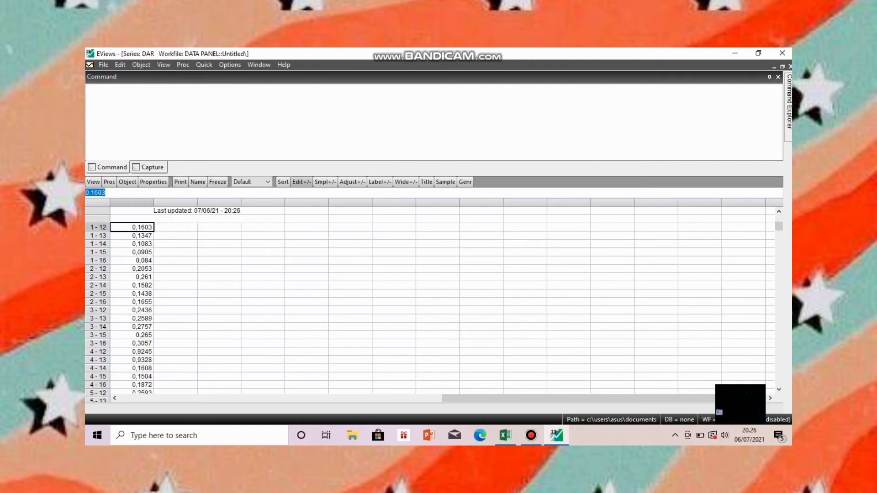
{"action": "left_click", "coordinate": [790, 67]}
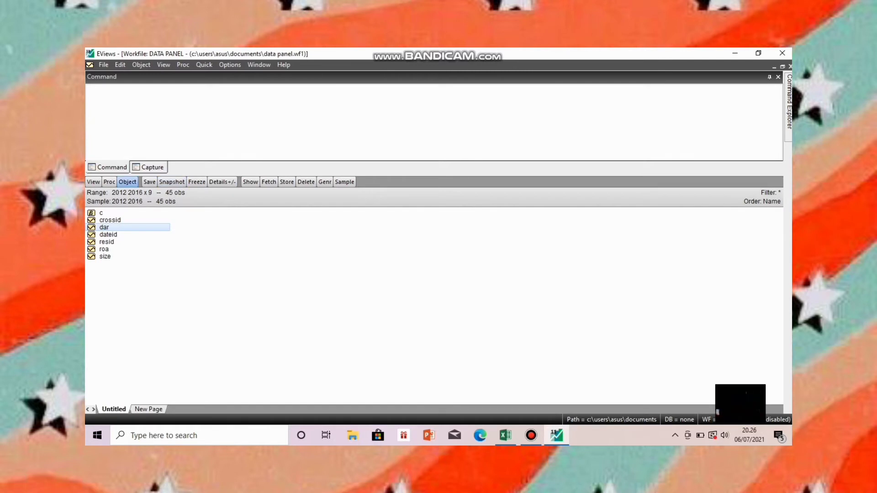
Step: Create a new Series object named Npf in the workfile
{"action": "left_click", "coordinate": [127, 181]}
{"action": "left_click", "coordinate": [150, 194]}
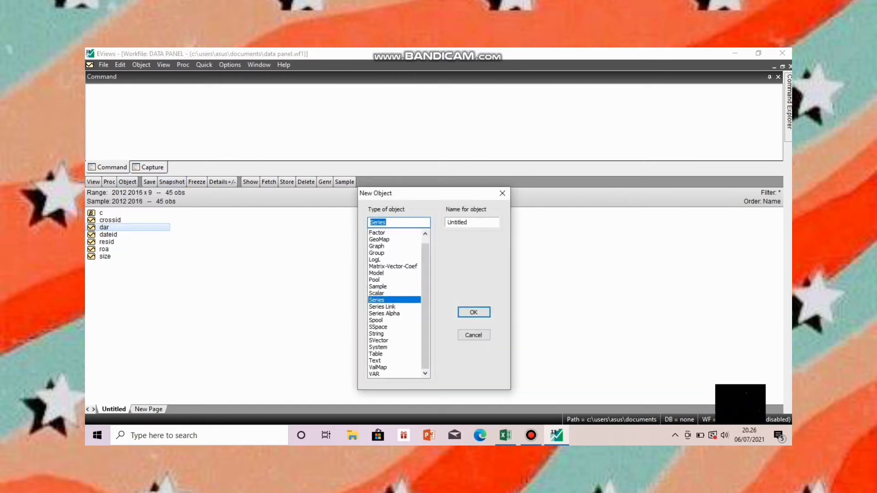
{"action": "left_click", "coordinate": [468, 222]}
{"action": "key", "text": "BackSpace"}
{"action": "key", "text": "BackSpace"}
{"action": "key", "text": "BackSpace"}
{"action": "key", "text": "BackSpace"}
{"action": "key", "text": "BackSpace"}
{"action": "key", "text": "BackSpace"}
{"action": "key", "text": "BackSpace"}
{"action": "key", "text": "BackSpace"}
{"action": "type", "text": "Npf"}
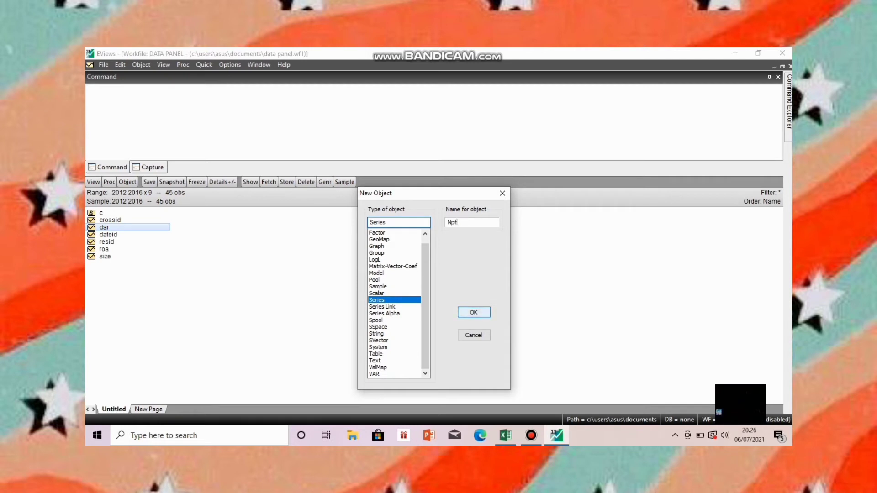
{"action": "key", "text": "Return"}
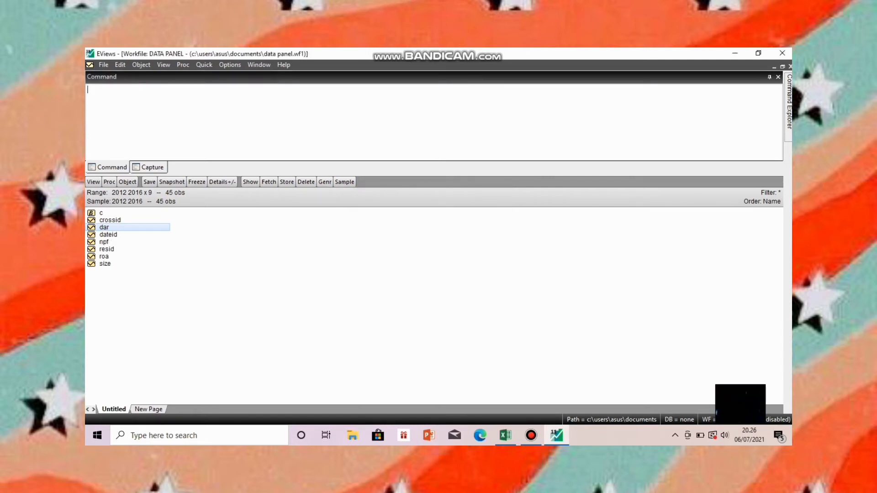
Step: Open the Npf series, set its display format to use a comma as decimal, and turn on editing
{"action": "double_click", "coordinate": [104, 242]}
{"action": "left_click", "coordinate": [144, 216]}
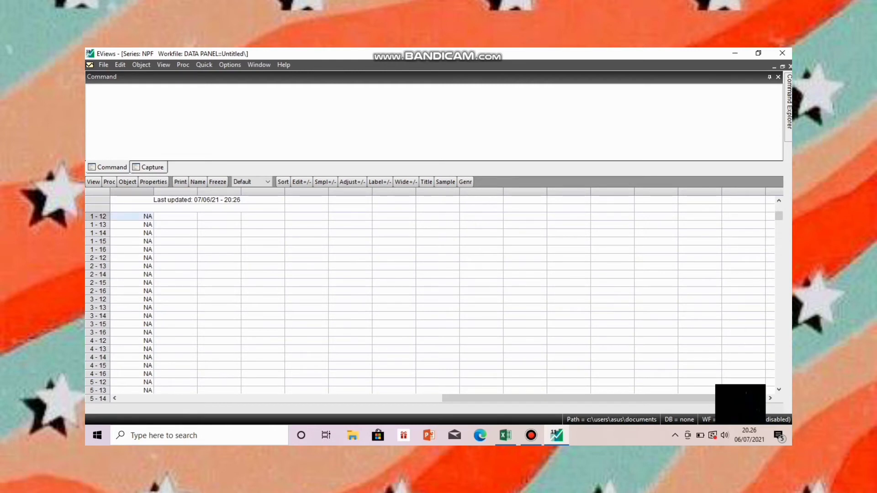
{"action": "right_click", "coordinate": [144, 217]}
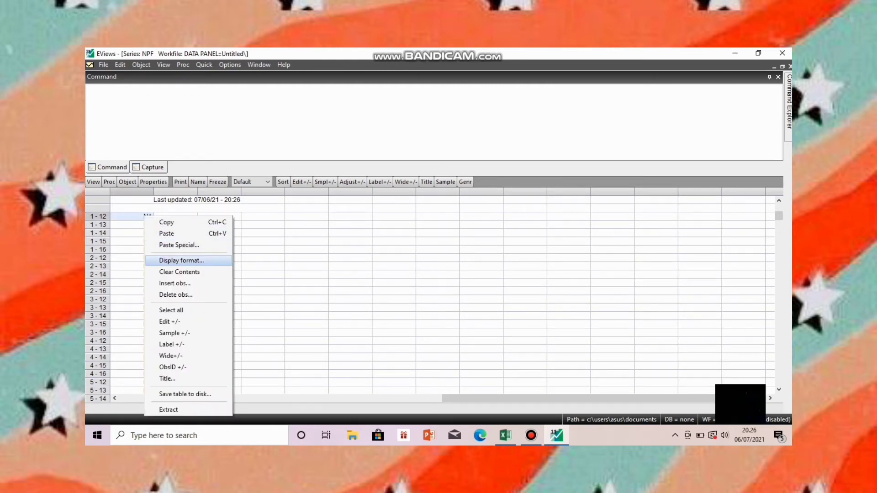
{"action": "left_click", "coordinate": [182, 260]}
{"action": "left_click", "coordinate": [365, 325]}
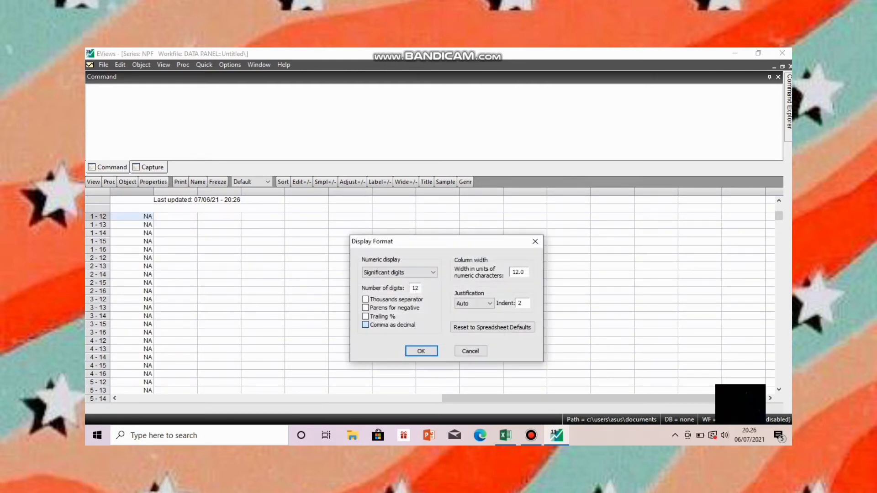
{"action": "left_click", "coordinate": [421, 351]}
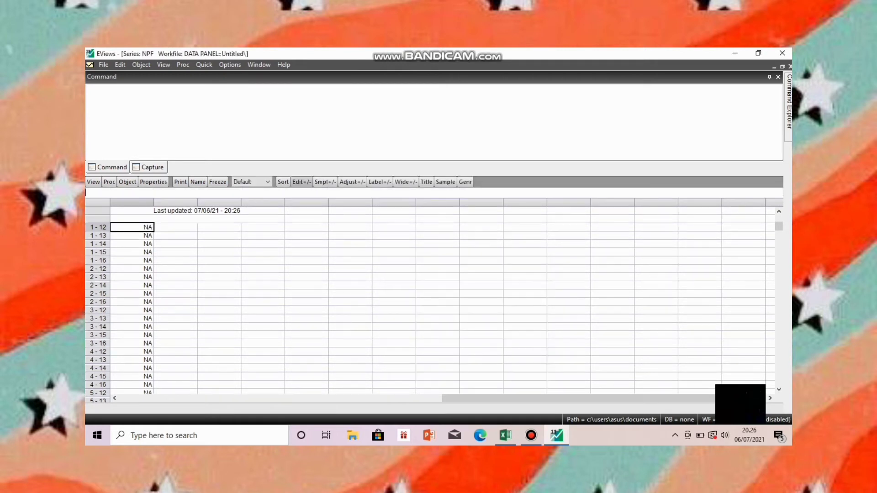
Step: Paste the copied DAR values into the Npf series from observation 1 - 12 and close the series
{"action": "right_click", "coordinate": [150, 248]}
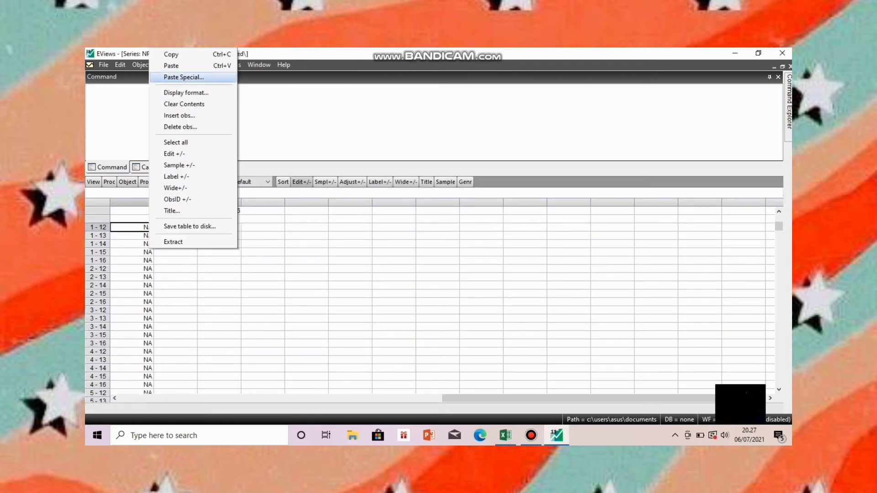
{"action": "left_click", "coordinate": [183, 65]}
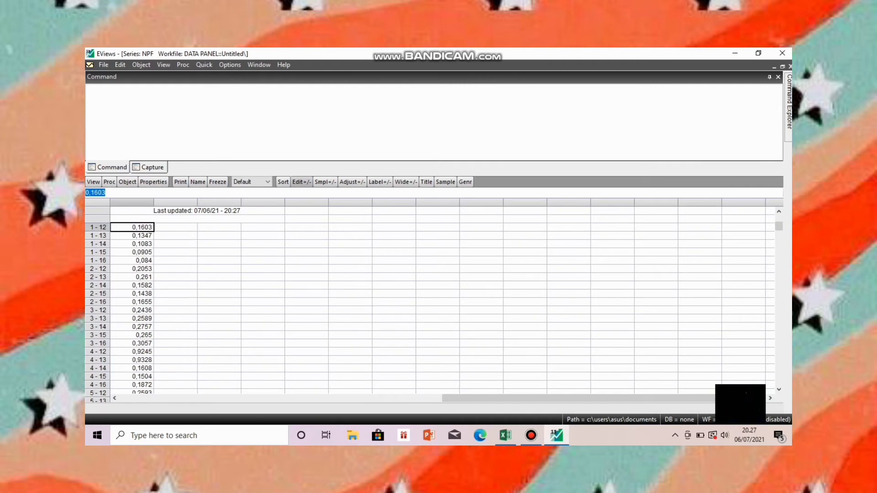
{"action": "left_click", "coordinate": [790, 66]}
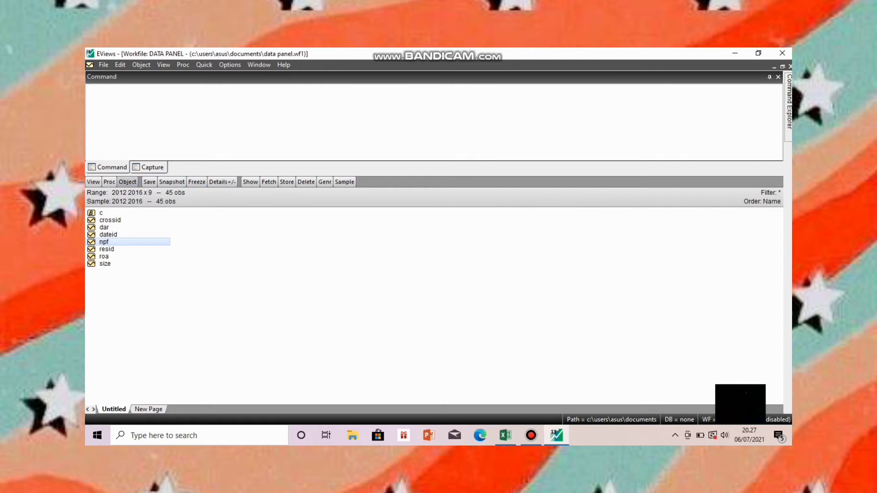
Step: Create a new Series object named Sukuk in the workfile and open it
{"action": "left_click", "coordinate": [127, 182]}
{"action": "left_click", "coordinate": [150, 193]}
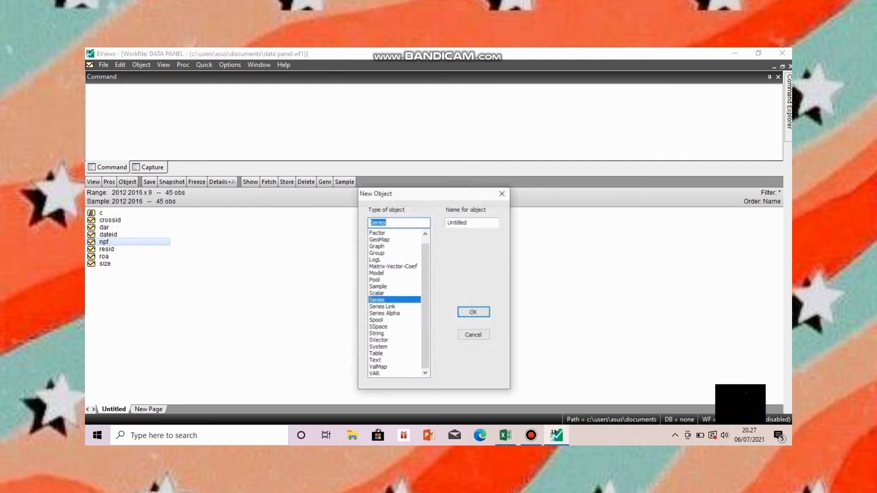
{"action": "left_click", "coordinate": [468, 222]}
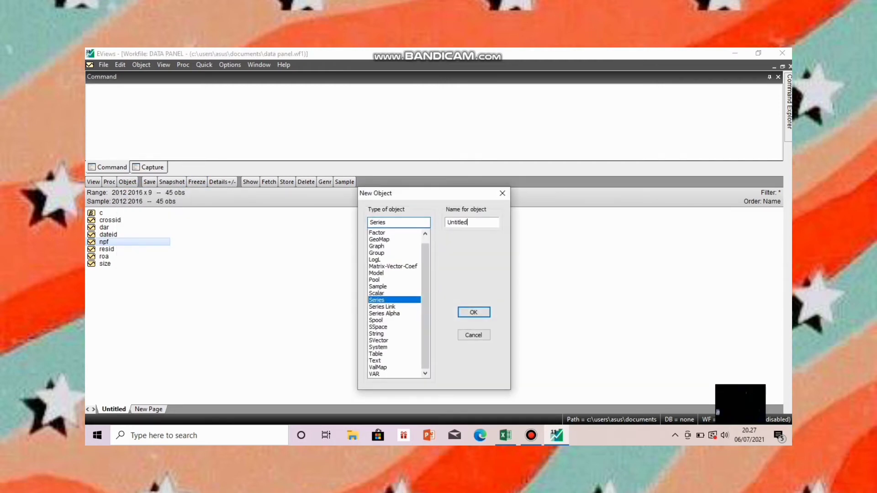
{"action": "key", "text": "BackSpace"}
{"action": "key", "text": "BackSpace"}
{"action": "key", "text": "BackSpace"}
{"action": "key", "text": "BackSpace"}
{"action": "key", "text": "BackSpace"}
{"action": "key", "text": "BackSpace"}
{"action": "key", "text": "BackSpace"}
{"action": "key", "text": "BackSpace"}
{"action": "type", "text": "Sukuk"}
{"action": "key", "text": "Return"}
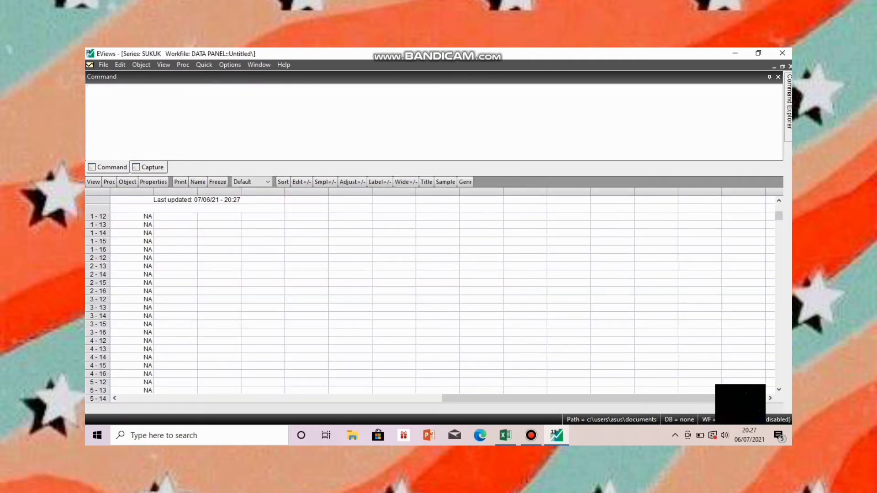
Step: Set the Sukuk series' display format to use a comma as decimal and turn on editing
{"action": "left_click", "coordinate": [146, 216]}
{"action": "right_click", "coordinate": [147, 215]}
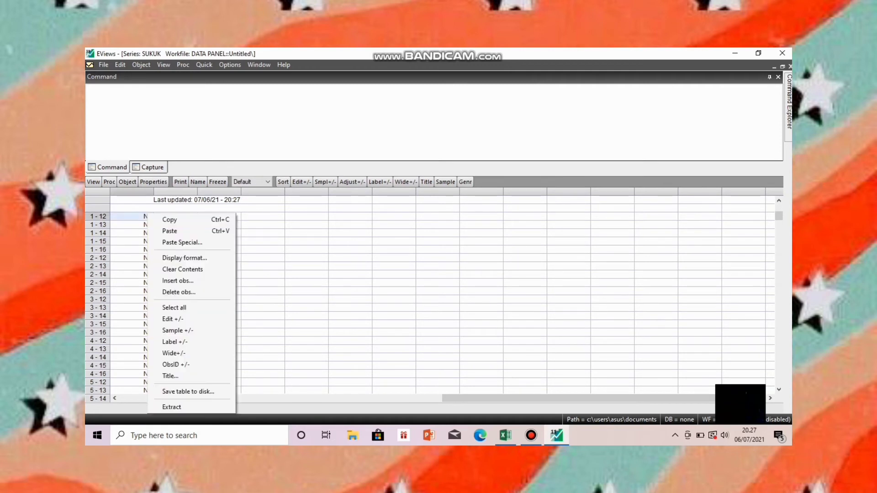
{"action": "left_click", "coordinate": [184, 258]}
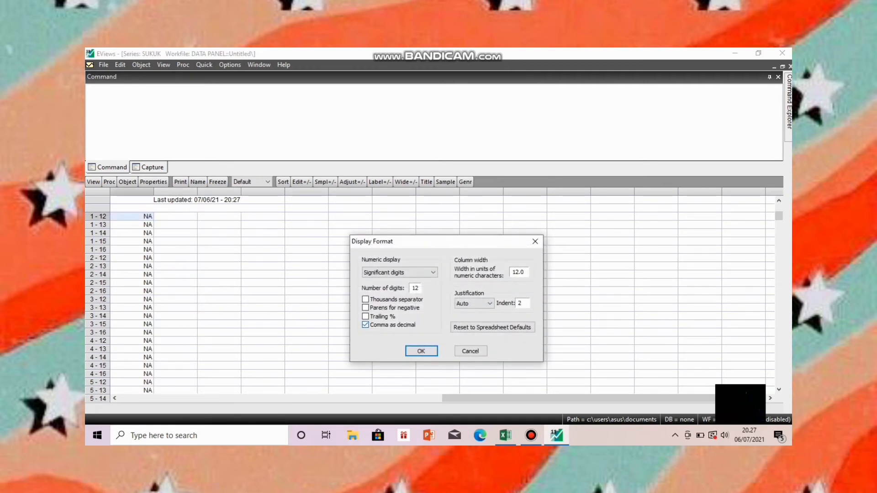
{"action": "key", "text": "Return"}
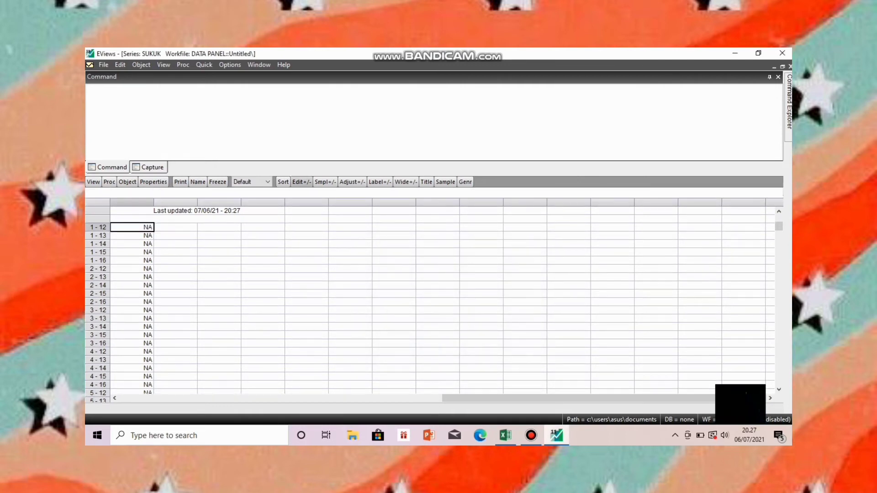
Step: Switch to Excel and copy D3:D47 from the SUKUK sheet
{"action": "left_click", "coordinate": [505, 436]}
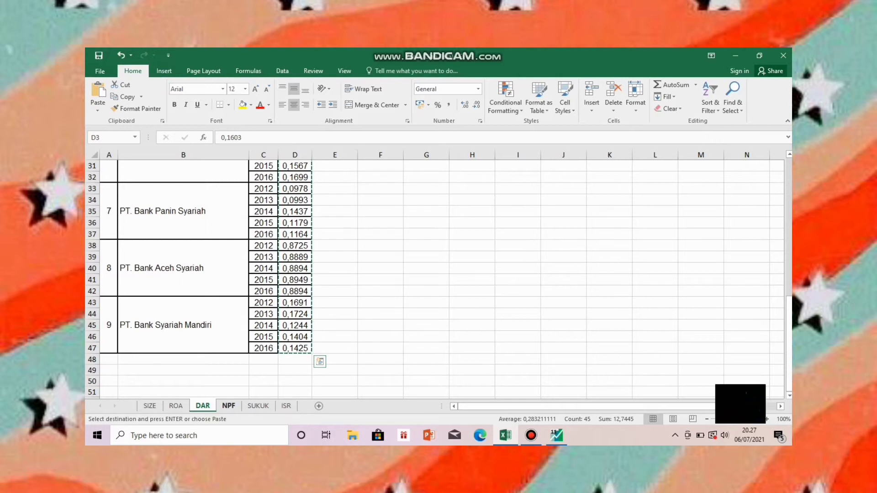
{"action": "left_click", "coordinate": [228, 406]}
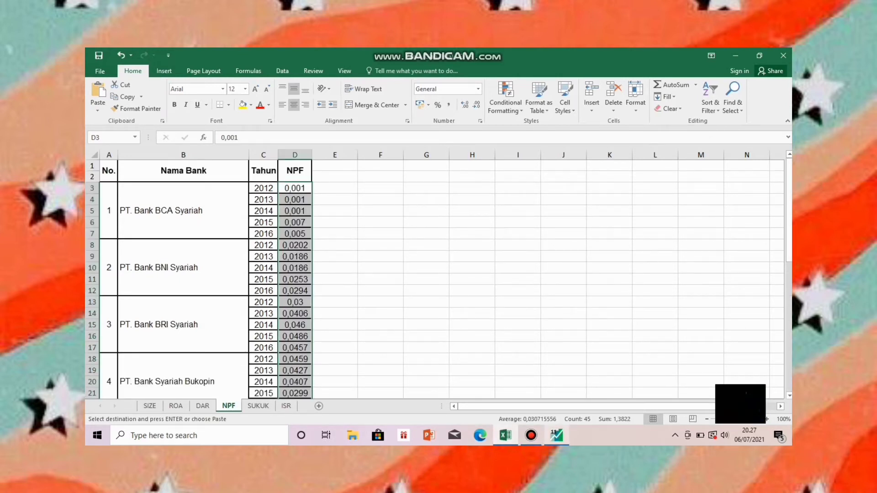
{"action": "mouse_move", "coordinate": [557, 435]}
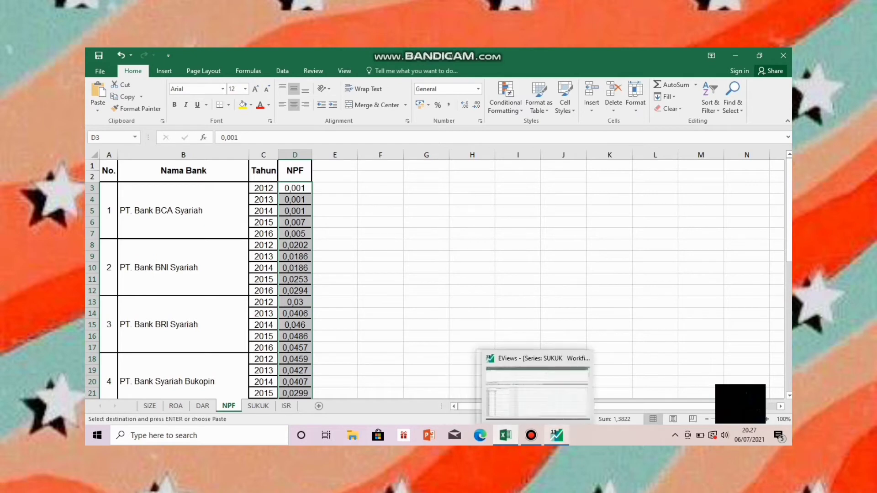
{"action": "mouse_move", "coordinate": [556, 393]}
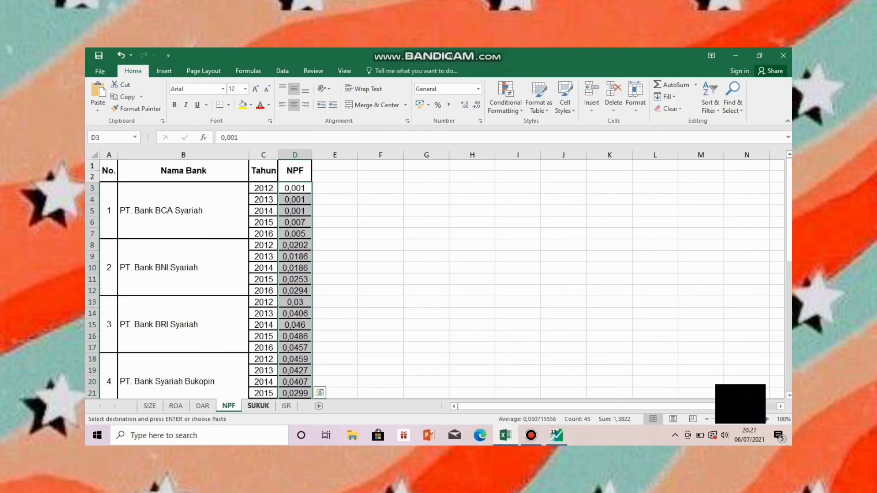
{"action": "key", "text": "ctrl+Page_Down"}
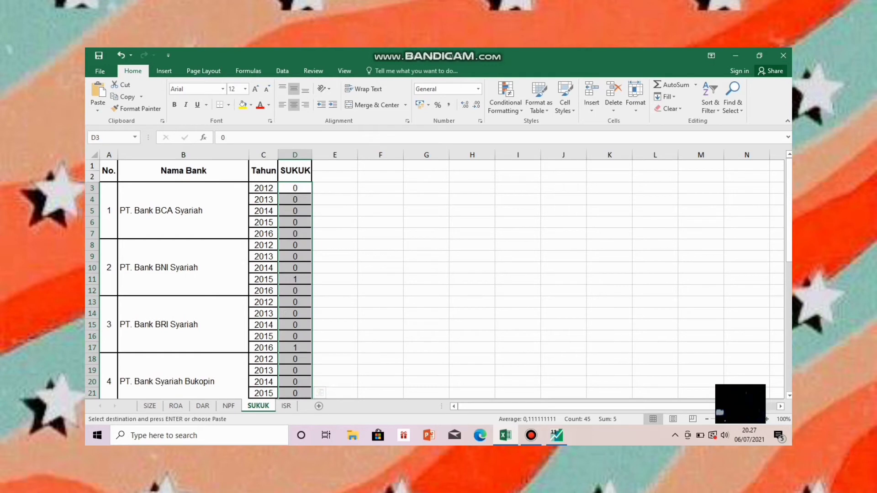
{"action": "key", "text": "ctrl+c"}
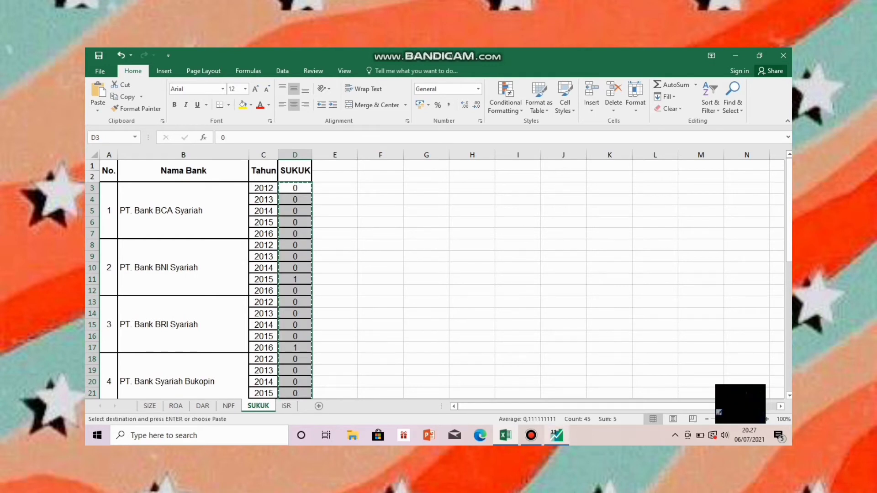
Step: Switch to EViews, paste the copied SUKUK values into the Sukuk series from observation 1 - 12, and close the series
{"action": "left_click", "coordinate": [556, 435]}
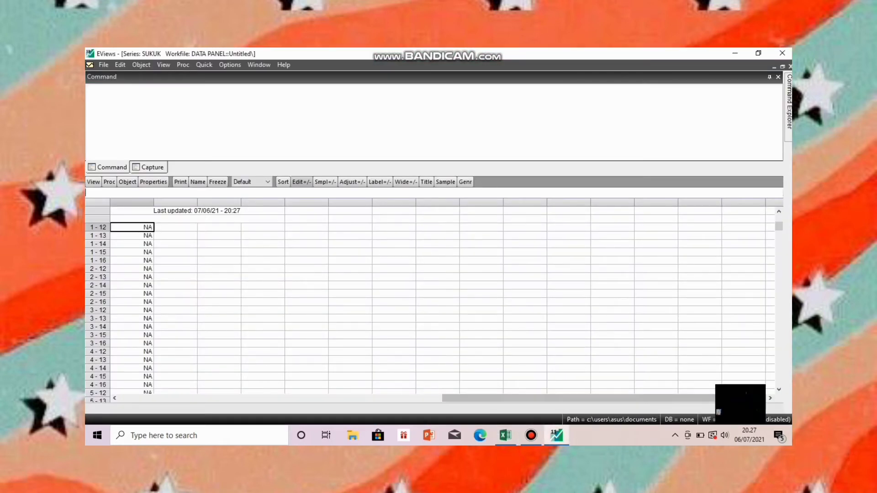
{"action": "right_click", "coordinate": [144, 224]}
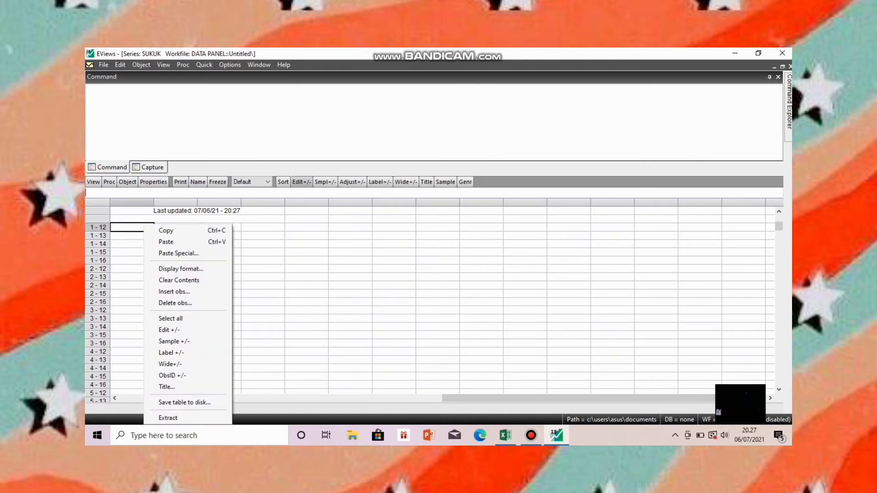
{"action": "left_click", "coordinate": [182, 241]}
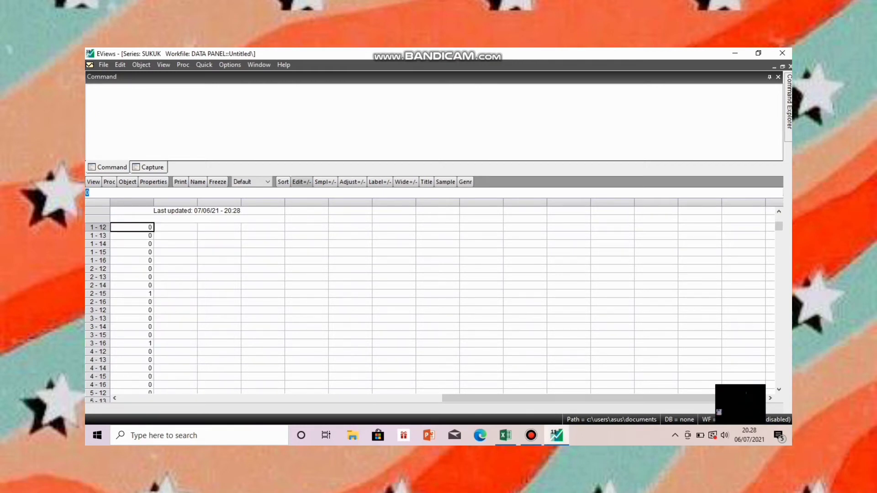
{"action": "left_click", "coordinate": [505, 436]}
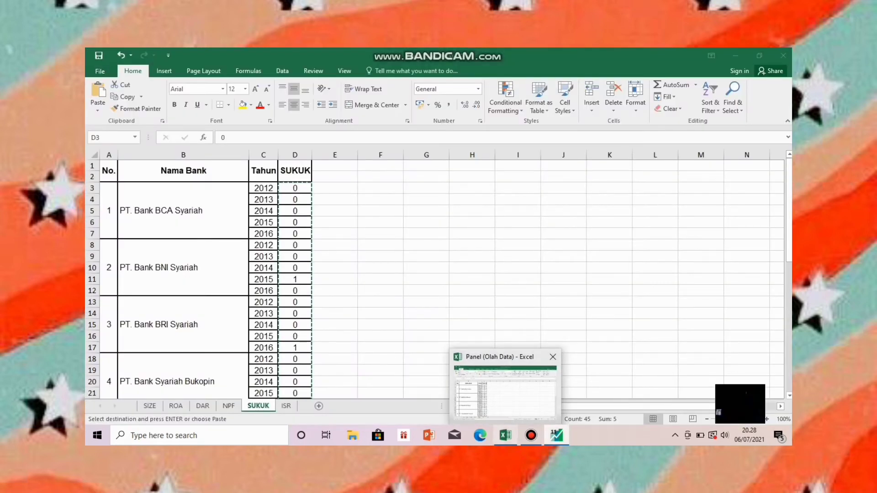
{"action": "left_click", "coordinate": [557, 435]}
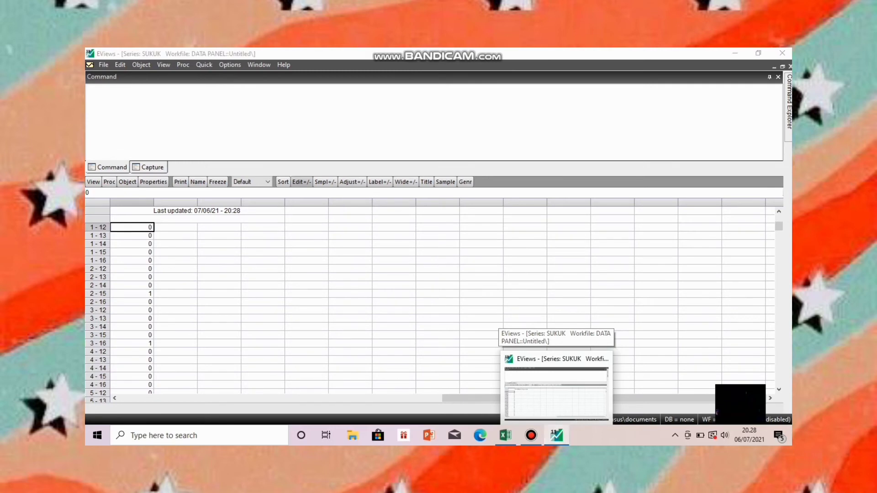
{"action": "left_click", "coordinate": [557, 435]}
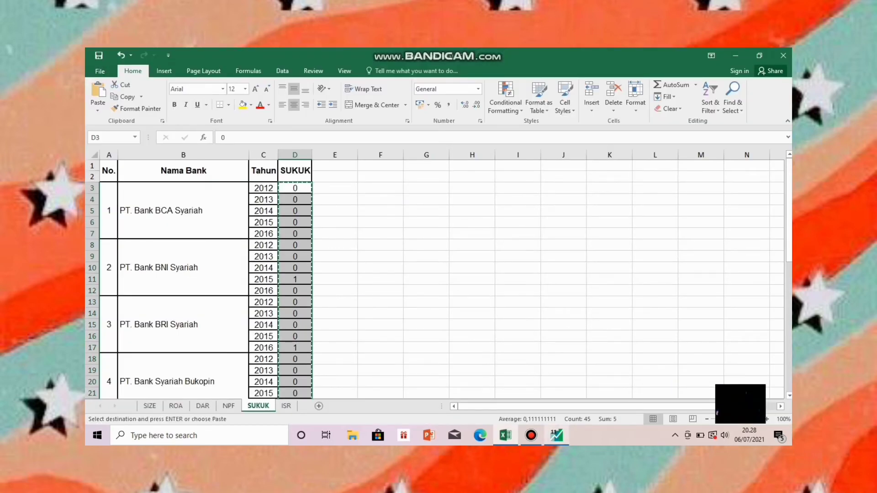
{"action": "left_click", "coordinate": [557, 436]}
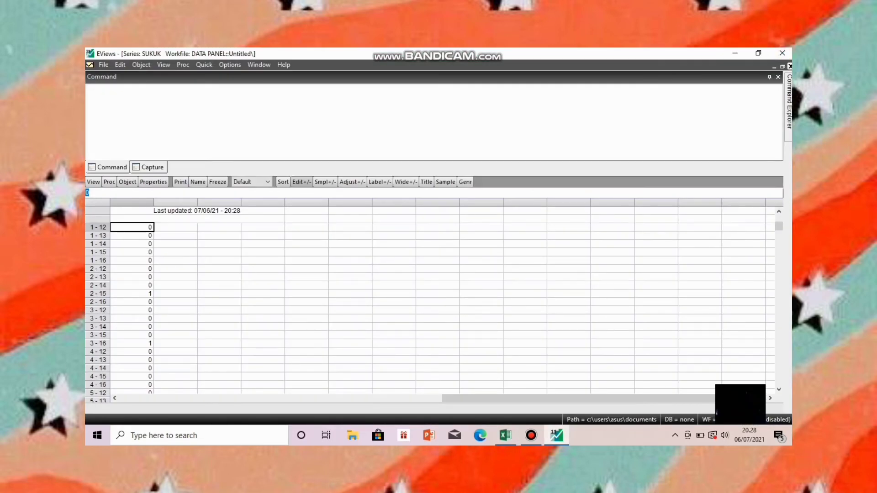
{"action": "left_click", "coordinate": [790, 66]}
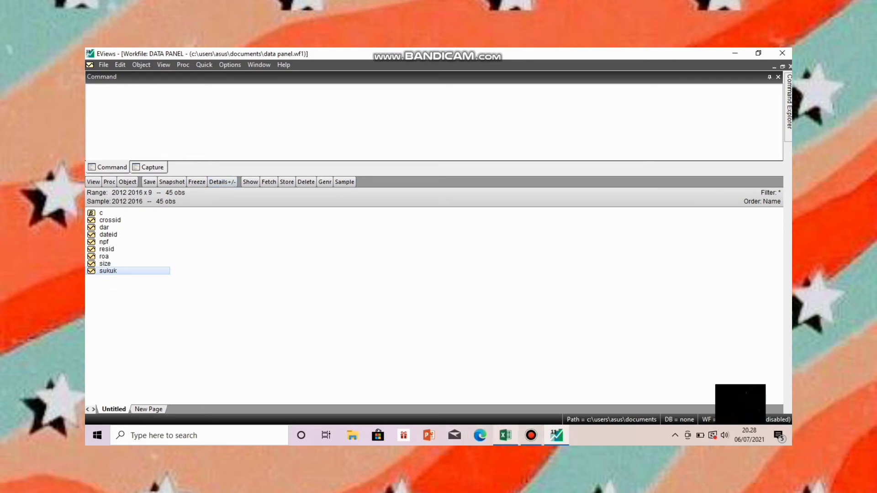
Step: Create a new Series object named Isr in the workfile and open it
{"action": "left_click", "coordinate": [505, 436]}
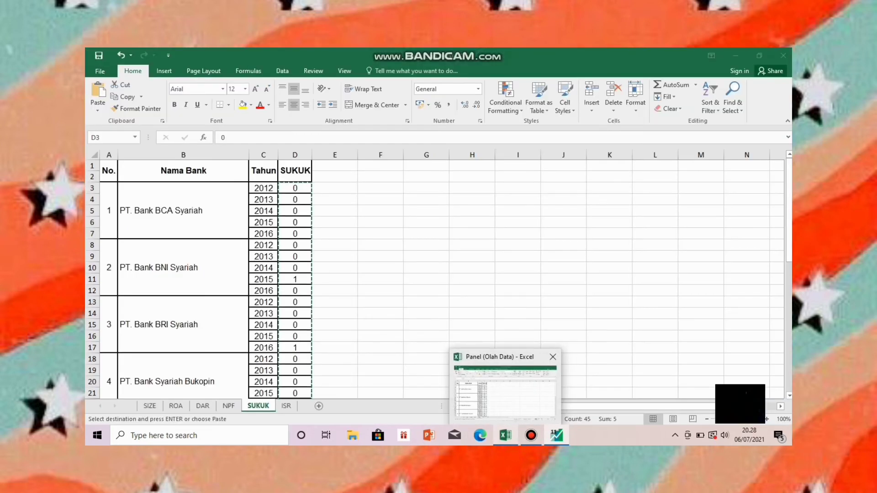
{"action": "left_click", "coordinate": [505, 436]}
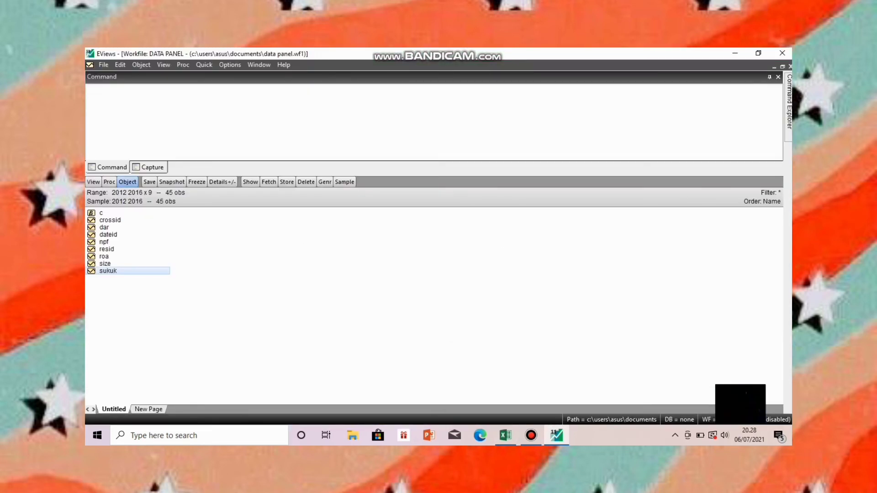
{"action": "left_click", "coordinate": [127, 182]}
{"action": "left_click", "coordinate": [150, 194]}
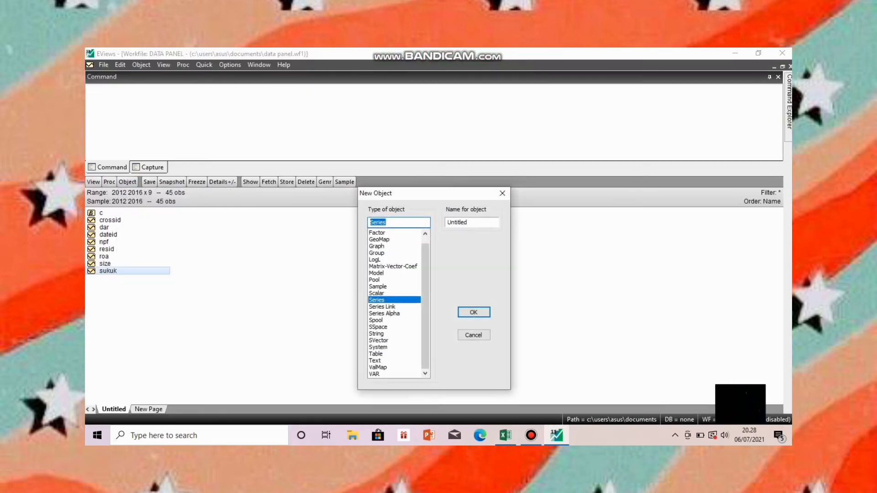
{"action": "left_click", "coordinate": [467, 222]}
{"action": "key", "text": "BackSpace"}
{"action": "key", "text": "BackSpace"}
{"action": "key", "text": "BackSpace"}
{"action": "key", "text": "BackSpace"}
{"action": "key", "text": "BackSpace"}
{"action": "key", "text": "BackSpace"}
{"action": "key", "text": "BackSpace"}
{"action": "key", "text": "BackSpace"}
{"action": "type", "text": "Isr"}
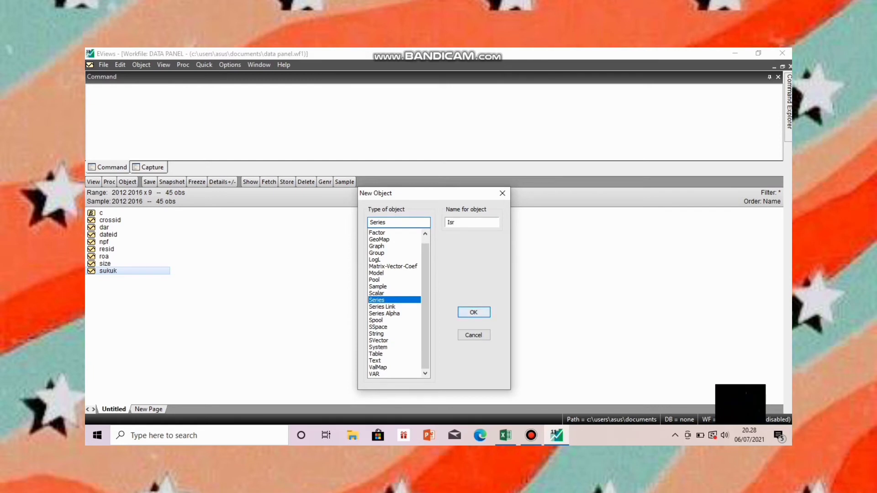
{"action": "key", "text": "Return"}
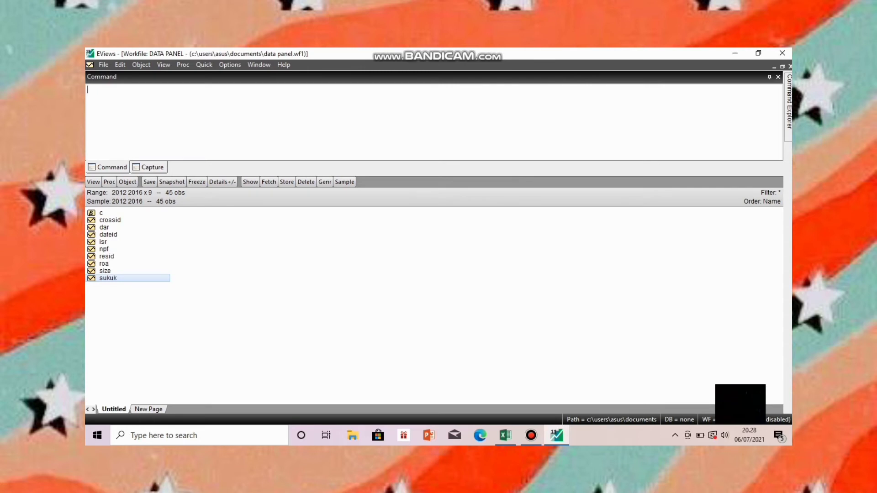
{"action": "double_click", "coordinate": [103, 242]}
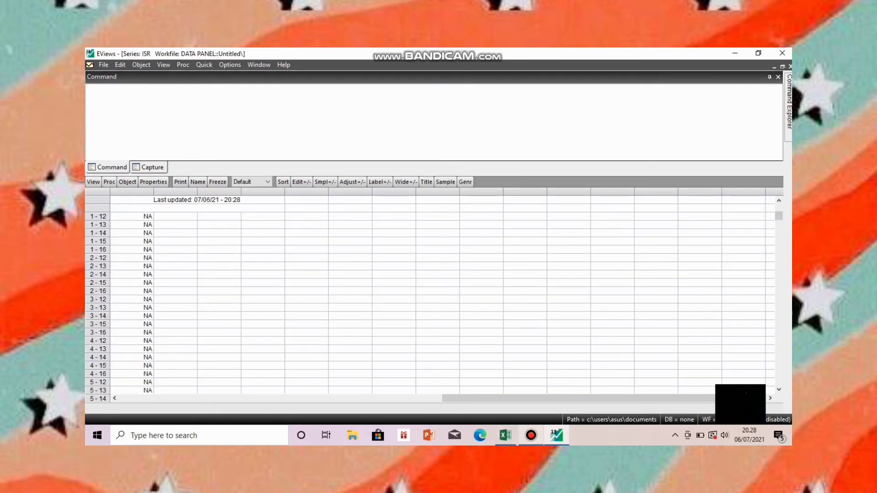
Step: Select observation 1 - 12 in the ISR series and apply the display format with comma as decimal
{"action": "mouse_move", "coordinate": [556, 437]}
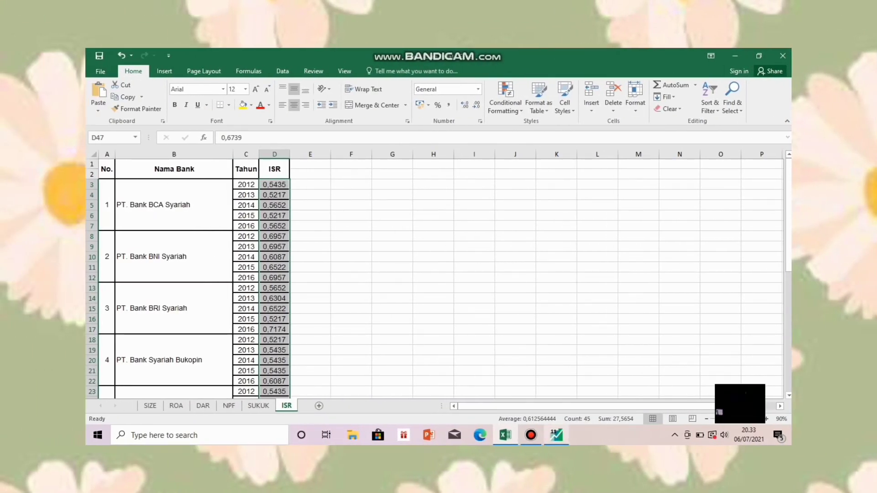
{"action": "left_click", "coordinate": [556, 435]}
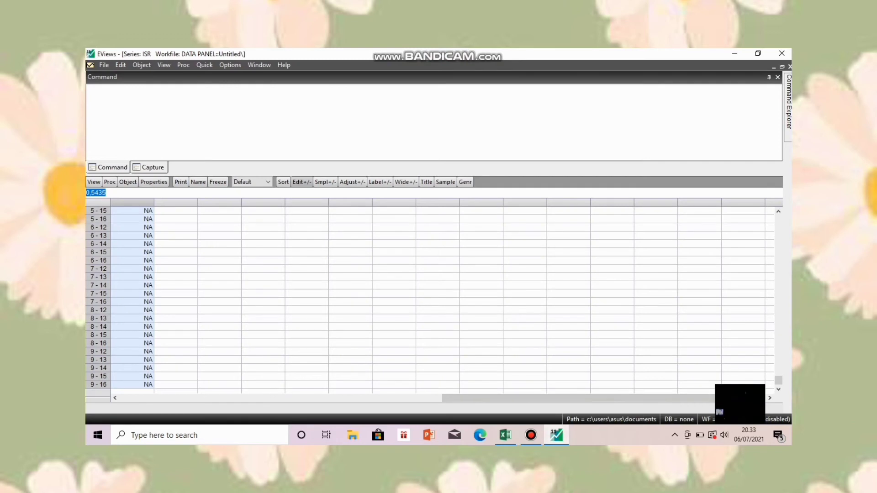
{"action": "left_click", "coordinate": [133, 211]}
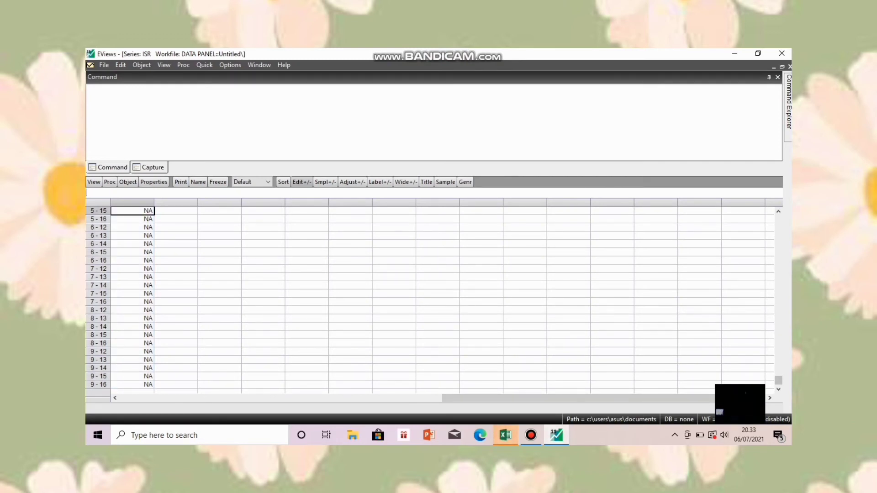
{"action": "left_click_drag", "start_coordinate": [779, 380], "coordinate": [779, 220]}
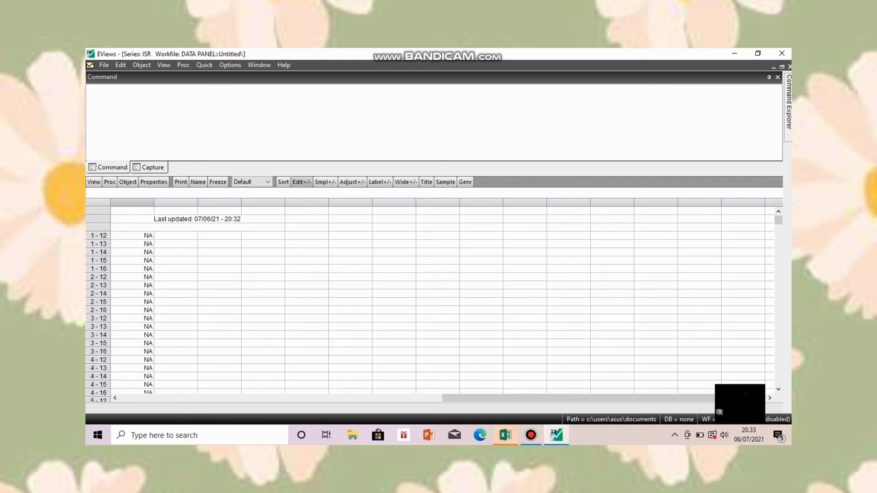
{"action": "left_click", "coordinate": [133, 236]}
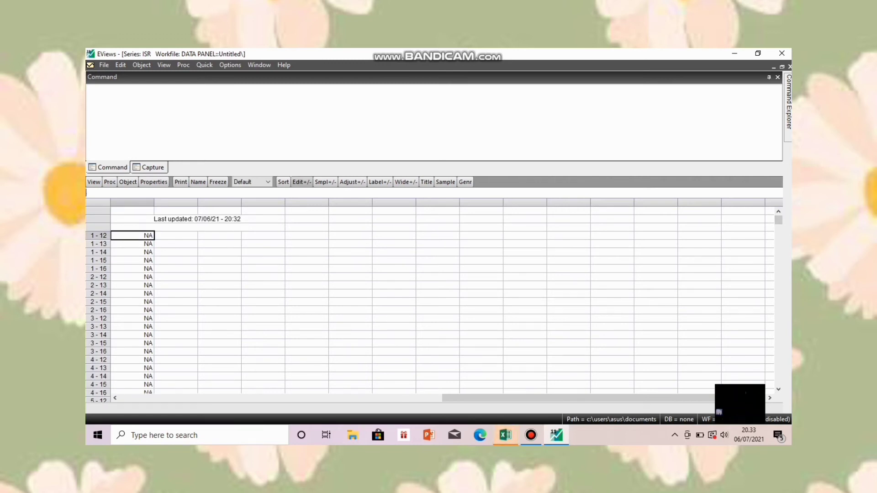
{"action": "right_click", "coordinate": [142, 247]}
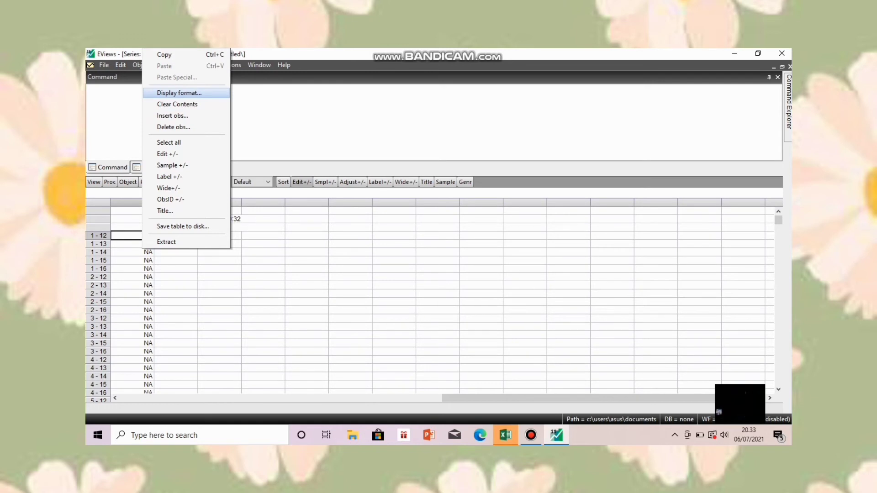
{"action": "left_click", "coordinate": [179, 92]}
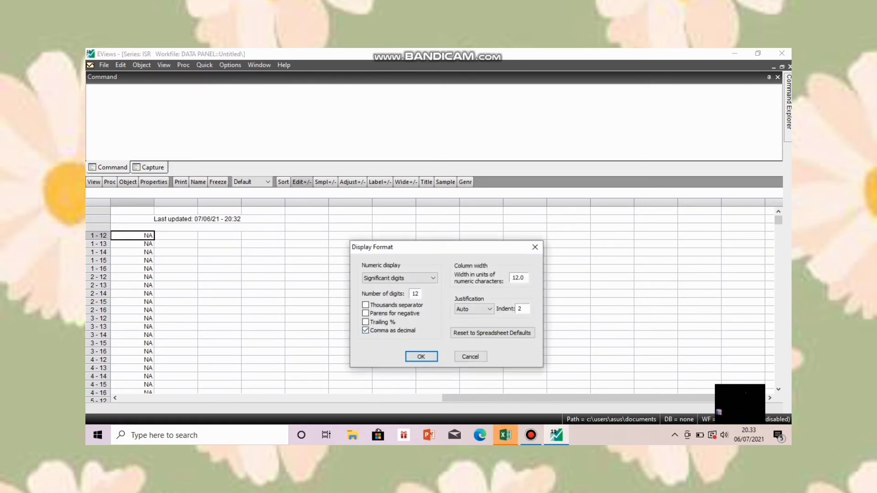
{"action": "key", "text": "Return"}
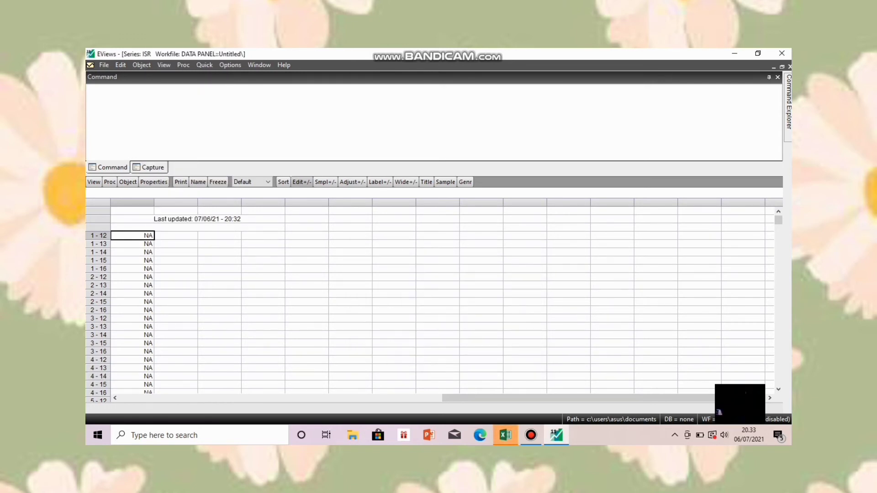
{"action": "right_click", "coordinate": [149, 242]}
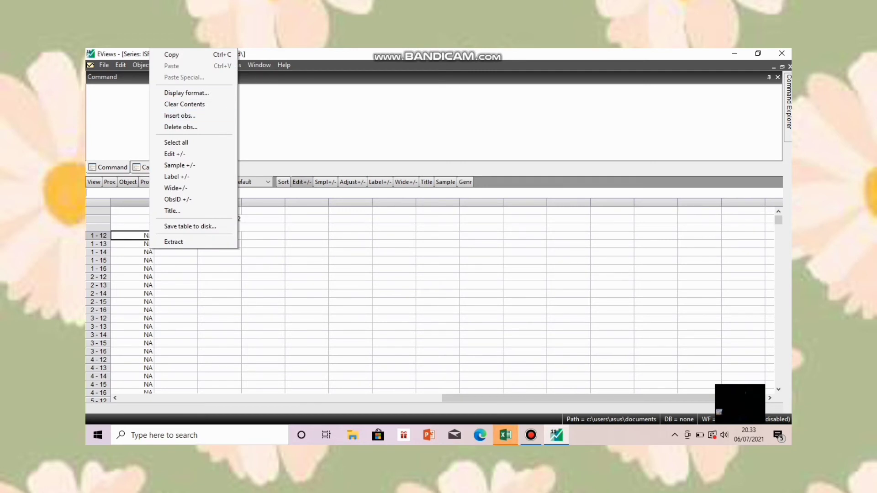
{"action": "key", "text": "Escape"}
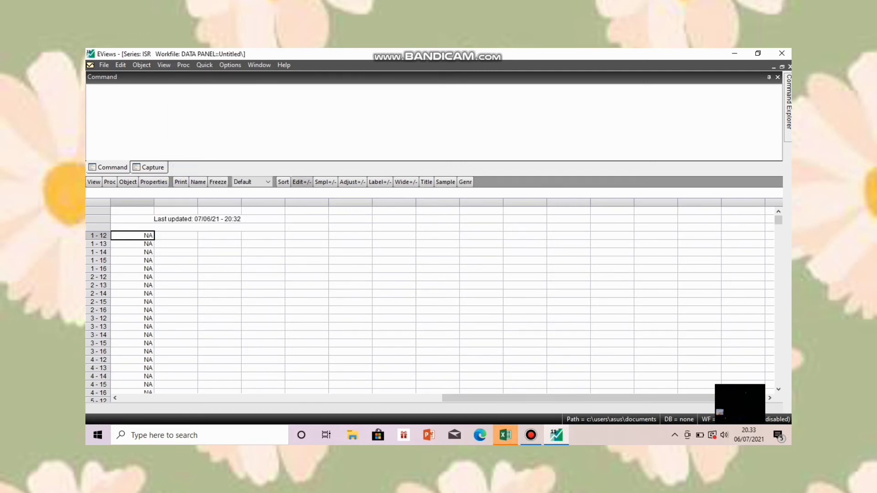
Step: Switch to Excel, dismiss the Save As dialog, and copy D3:D47 from the ISR sheet
{"action": "key", "text": "alt+Tab"}
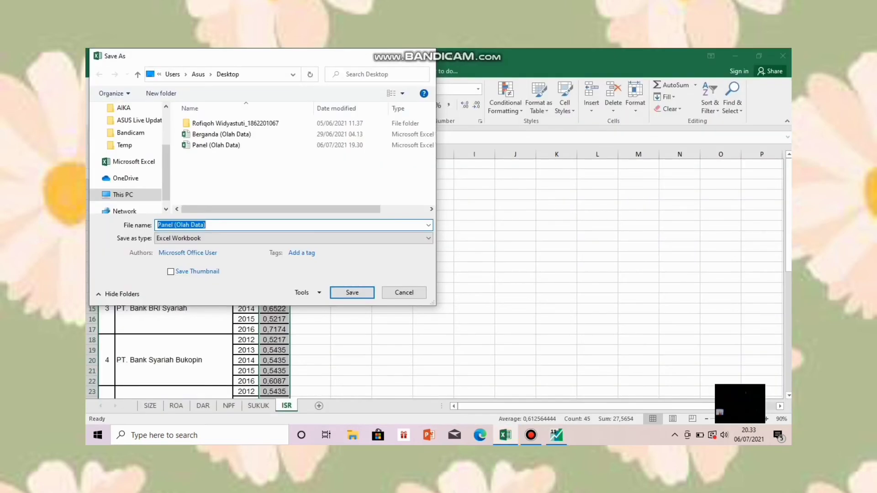
{"action": "left_click", "coordinate": [404, 293]}
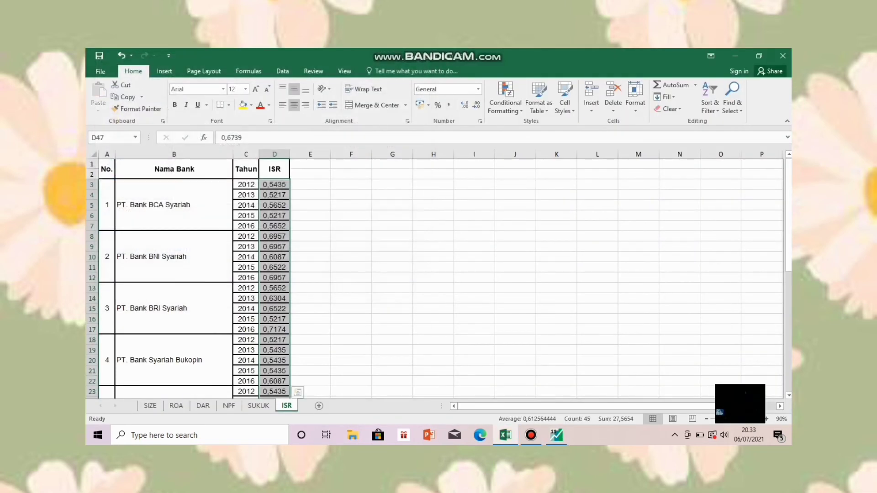
{"action": "key", "text": "ctrl+c"}
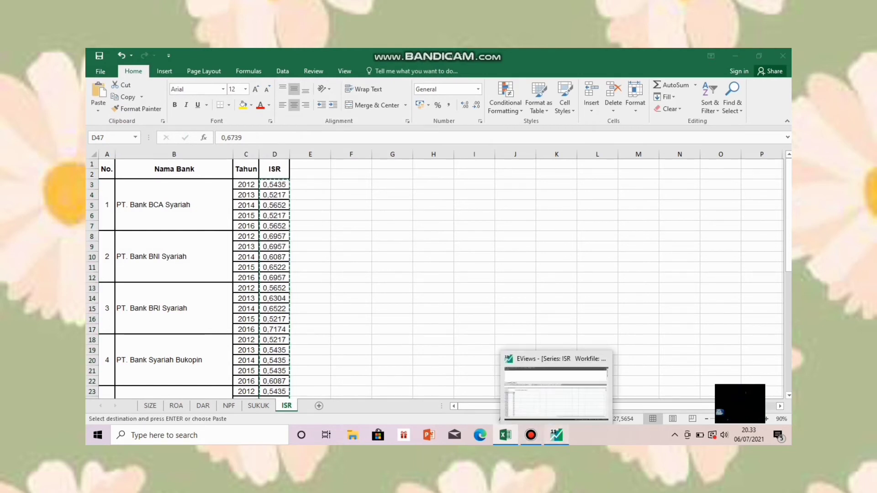
Step: Switch to EViews, paste the copied ISR values into the ISR series from observation 1 - 12, and close the series
{"action": "left_click", "coordinate": [557, 435]}
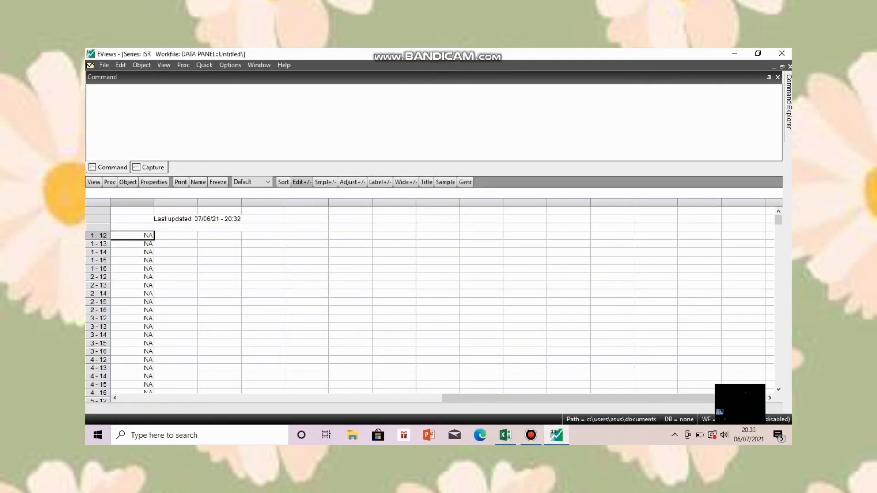
{"action": "right_click", "coordinate": [146, 248]}
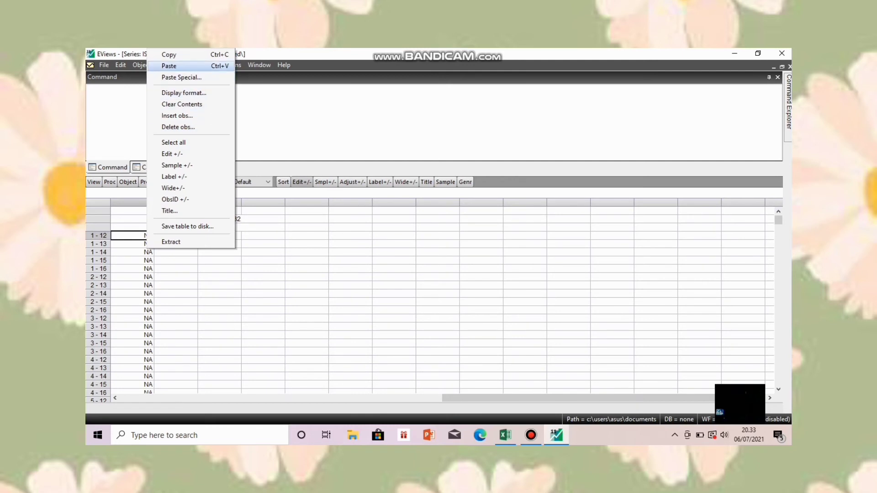
{"action": "left_click", "coordinate": [169, 65]}
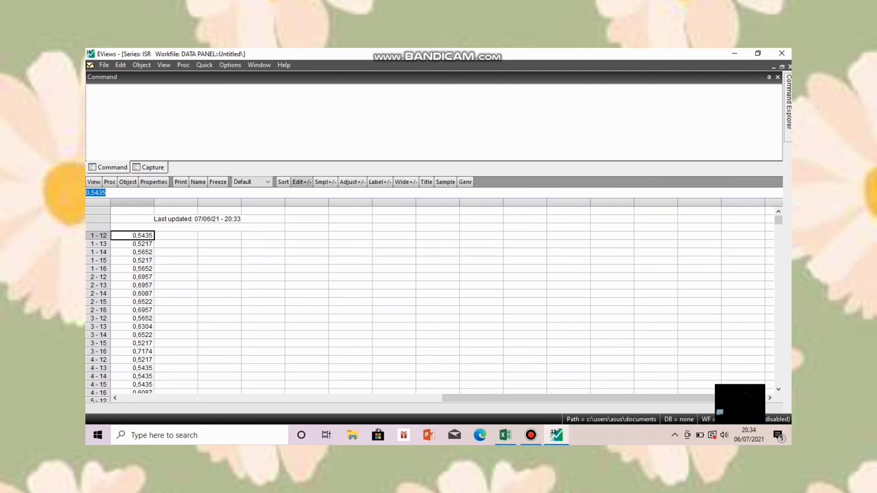
{"action": "left_click", "coordinate": [777, 77]}
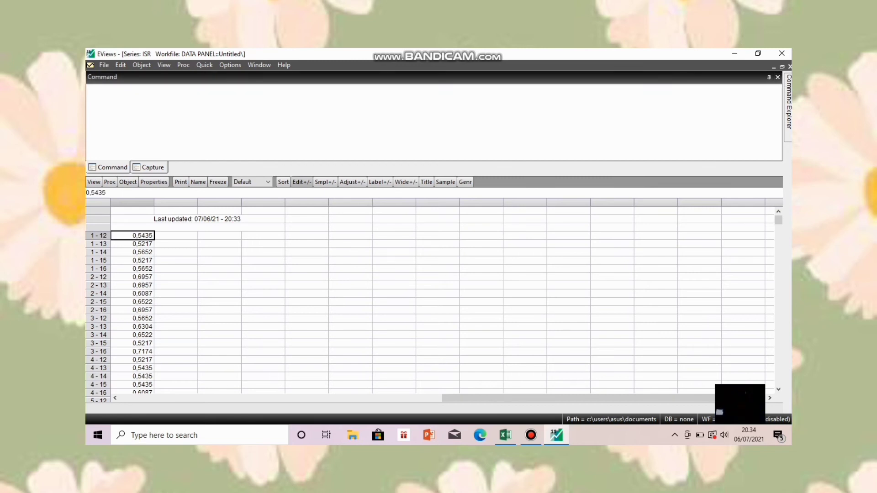
{"action": "left_click", "coordinate": [790, 67]}
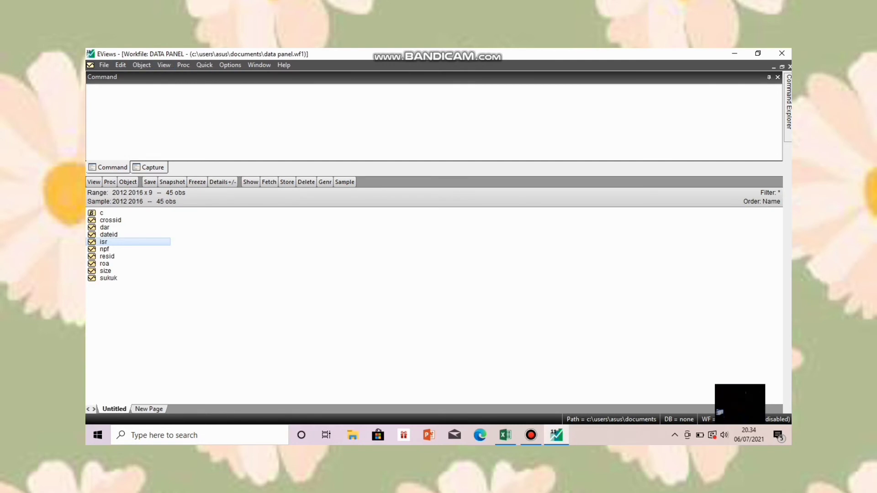
Step: Generate common-sample descriptive group statistics for the series size, roa, dar, npf, sukuk and isr
{"action": "left_click", "coordinate": [204, 65]}
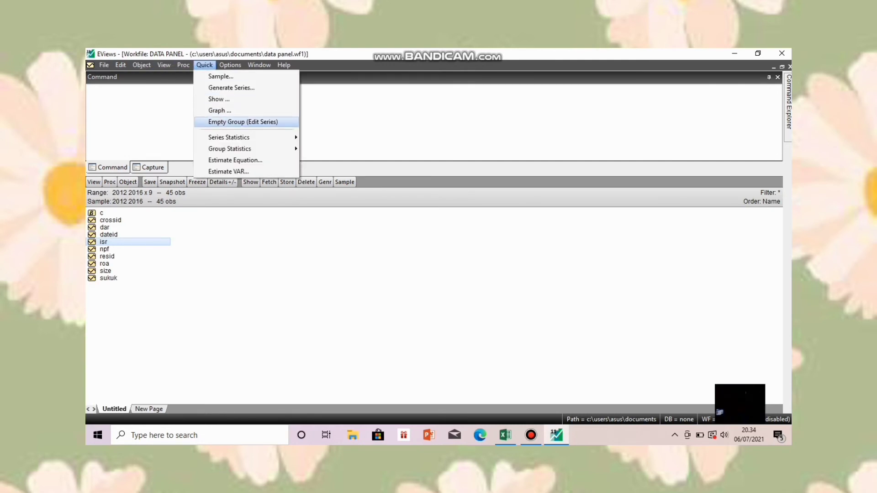
{"action": "mouse_move", "coordinate": [237, 137]}
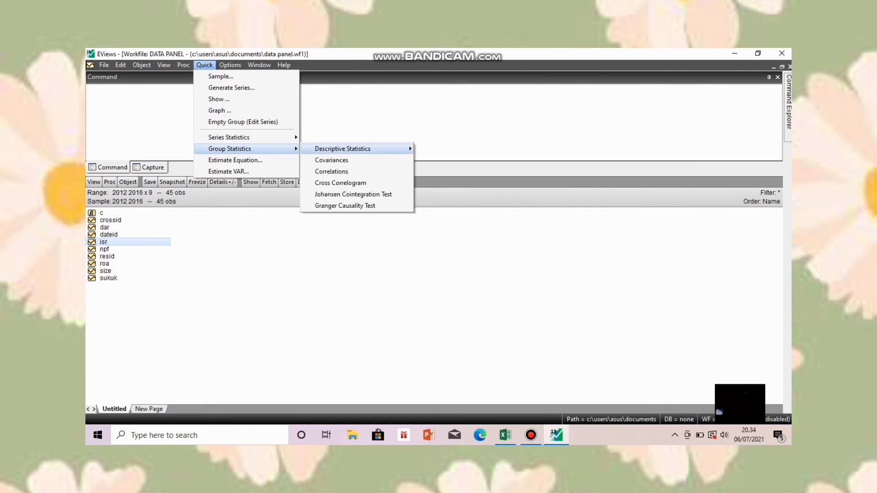
{"action": "mouse_move", "coordinate": [347, 149]}
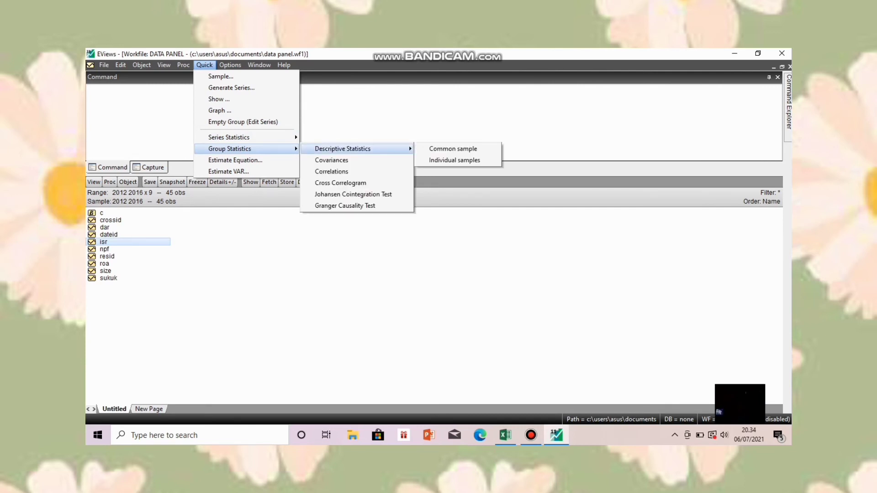
{"action": "left_click", "coordinate": [453, 148]}
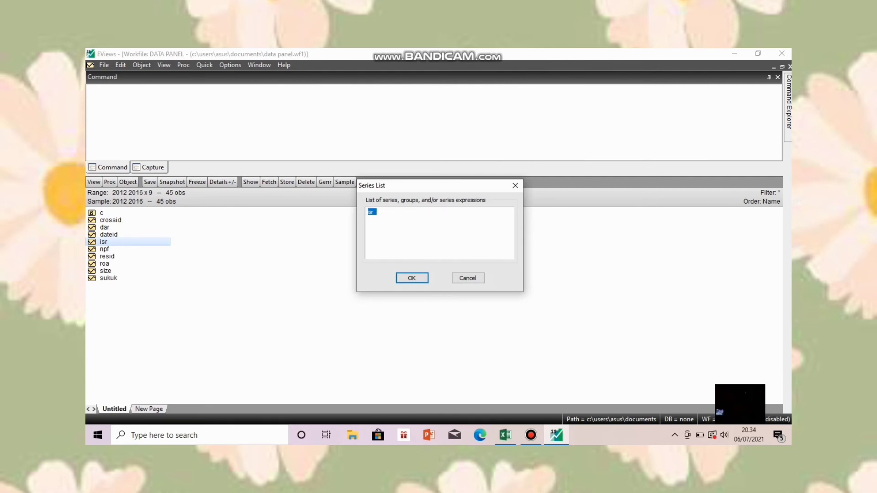
{"action": "key", "text": "End"}
{"action": "key", "text": "BackSpace"}
{"action": "key", "text": "BackSpace"}
{"action": "type", "text": "size roa dar npf sukuk is"}
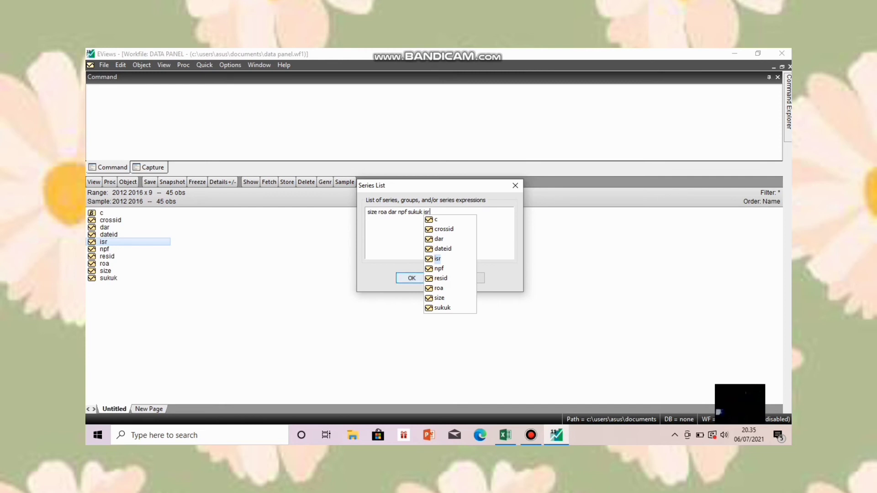
{"action": "key", "text": "Return"}
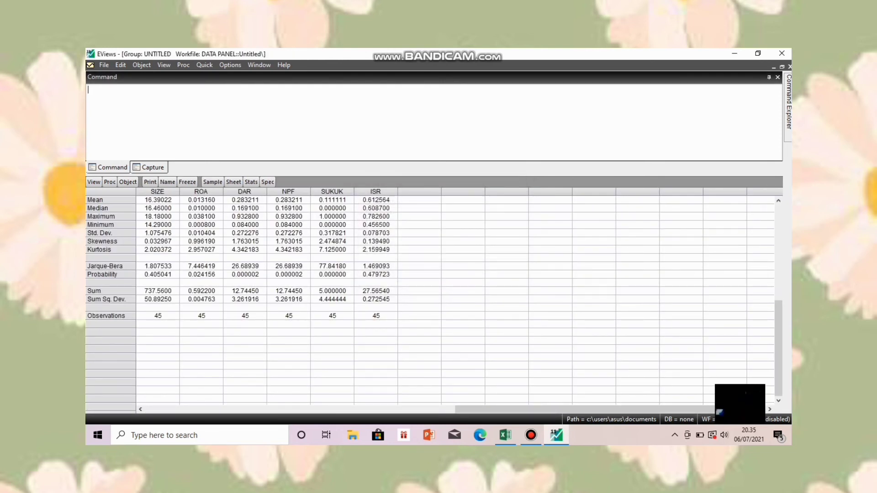